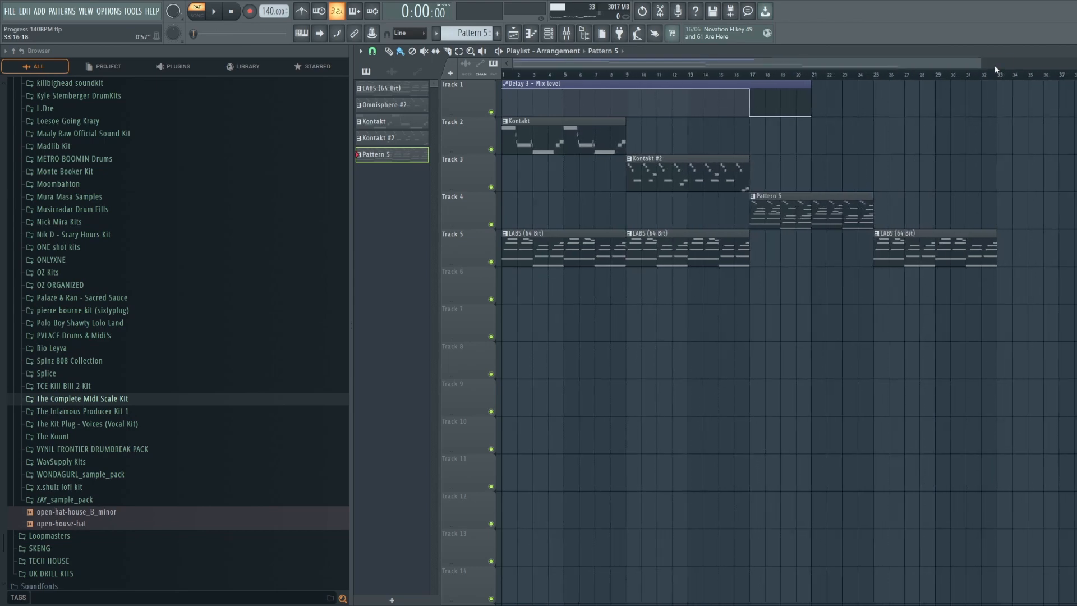
# Review the second half of the playlist arrangement, marking the Pattern 5 clip on Track 4 and the final LABS clip on Track 5
pyautogui.moveTo(982, 65); pyautogui.dragTo(988, 67)
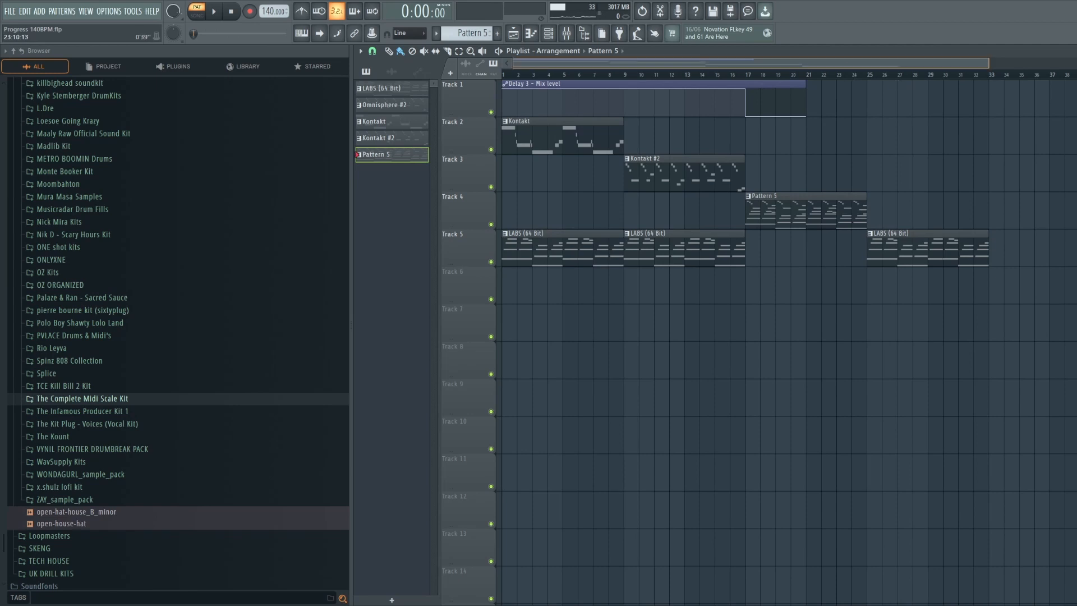
pyautogui.moveTo(989, 64); pyautogui.dragTo(1000, 63)
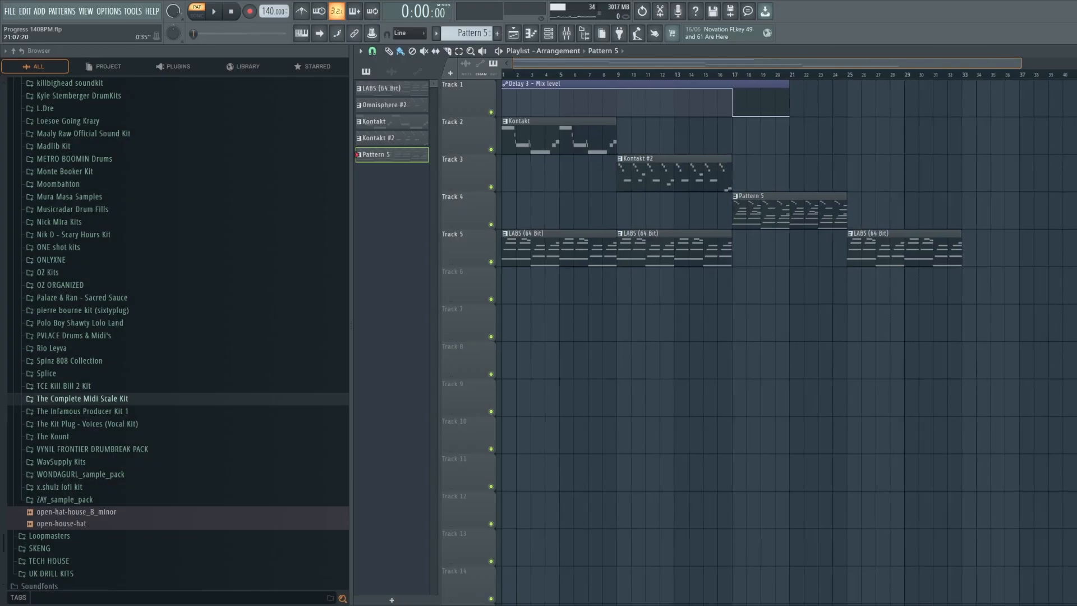
pyautogui.scroll(1, 811, 69)
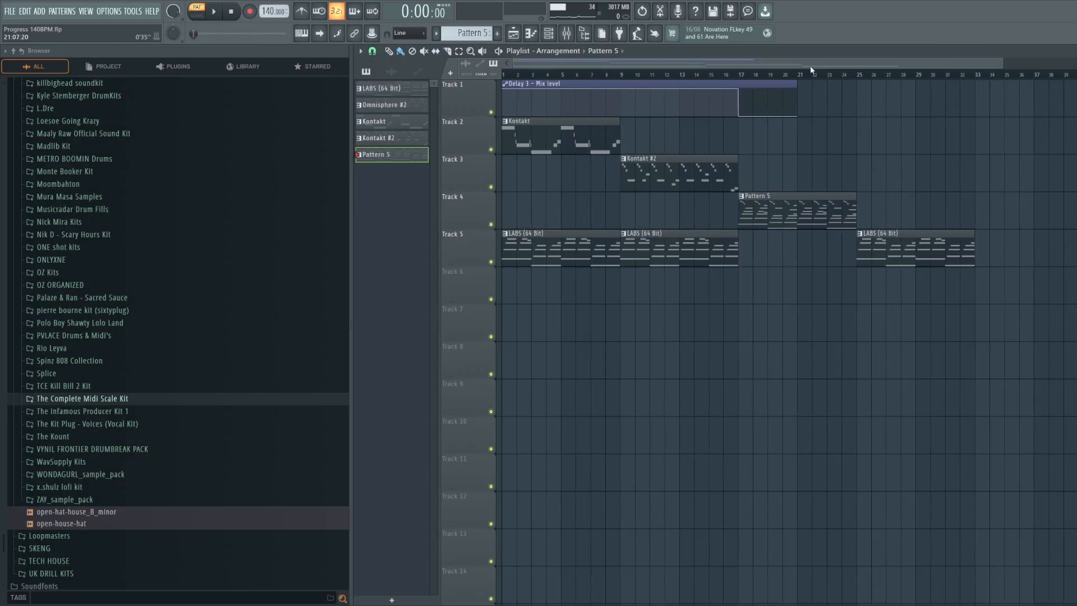
pyautogui.moveTo(637, 135); pyautogui.dragTo(670, 199)
pyautogui.moveTo(799, 182); pyautogui.dragTo(791, 248)
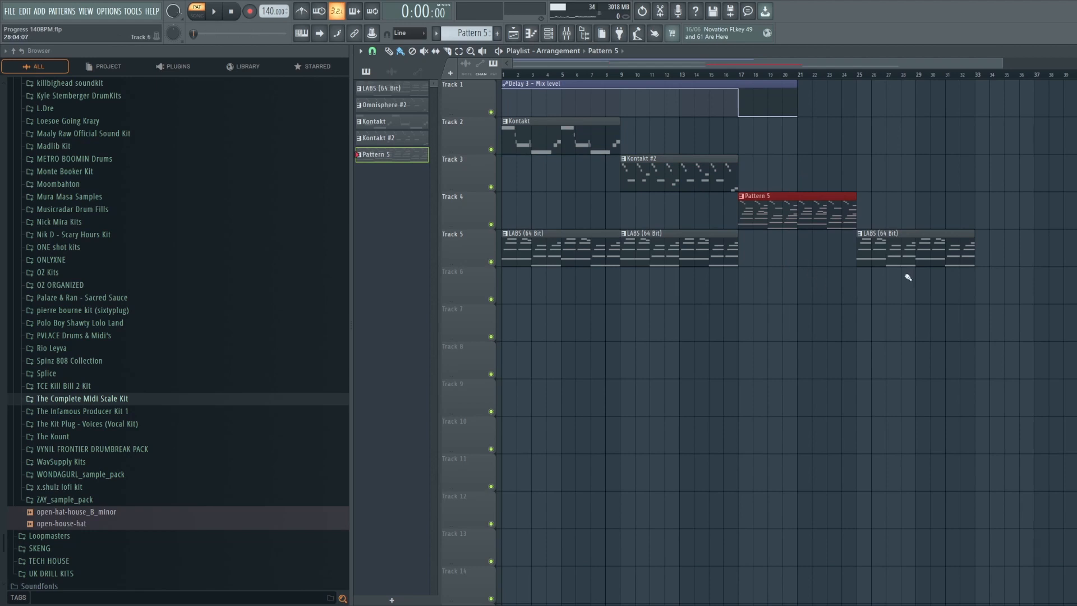
pyautogui.moveTo(957, 223); pyautogui.dragTo(921, 290)
pyautogui.keyDown('ctrl'); pyautogui.click(938, 220); pyautogui.keyUp('ctrl')
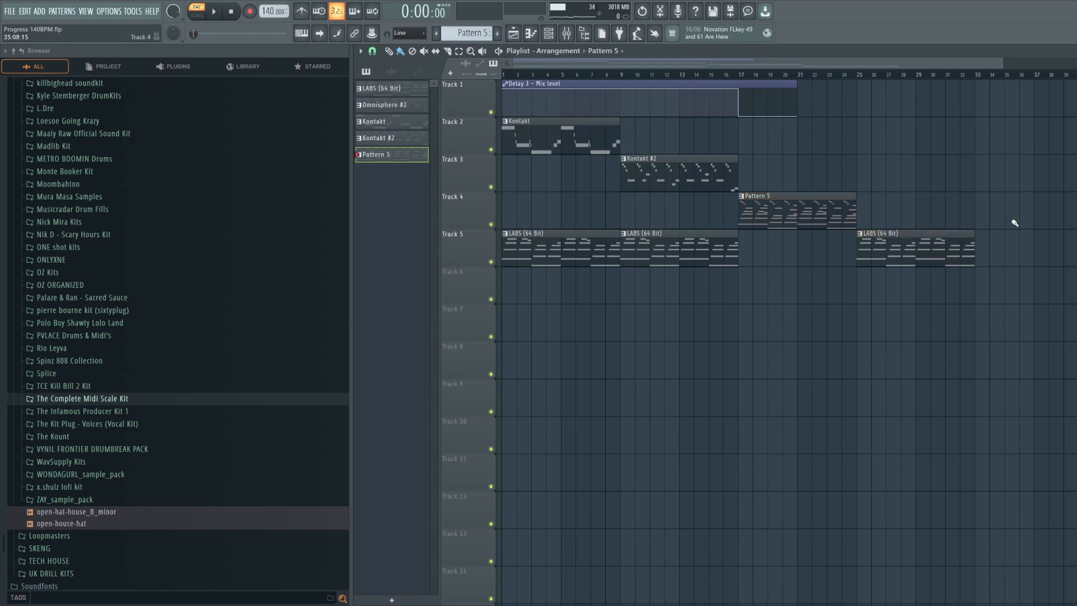
pyautogui.moveTo(999, 222); pyautogui.dragTo(912, 257)
pyautogui.keyDown('ctrl'); pyautogui.click(935, 210); pyautogui.keyUp('ctrl')
# Mark the first two LABS clips on Track 5 to review the opening sections, and clear the selection
pyautogui.moveTo(767, 263); pyautogui.dragTo(566, 275)
pyautogui.keyDown('ctrl'); pyautogui.click(769, 264); pyautogui.keyUp('ctrl')
pyautogui.moveTo(763, 256); pyautogui.dragTo(561, 275)
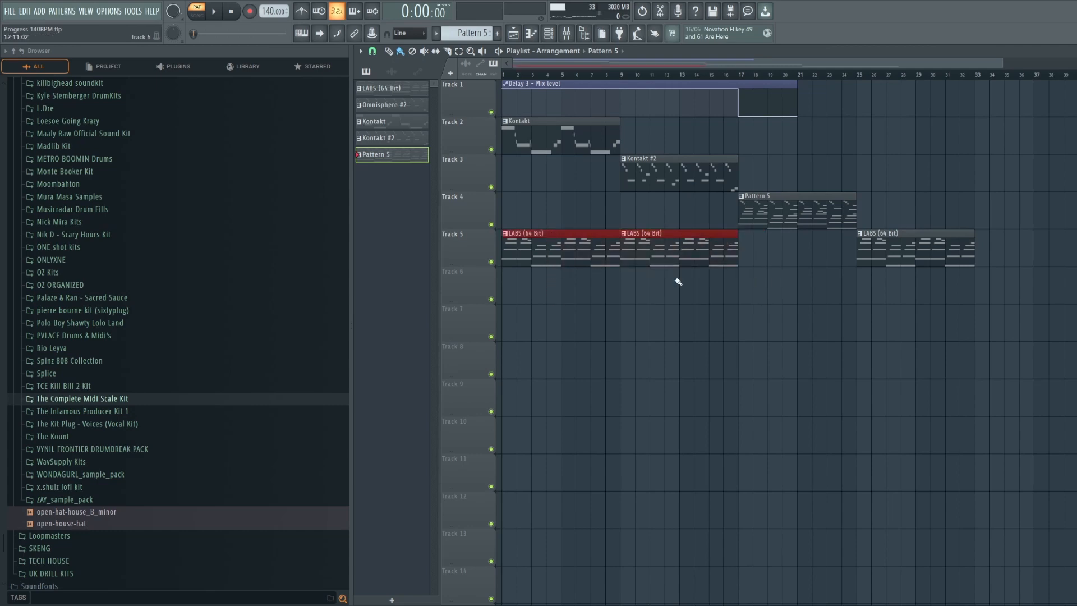
pyautogui.keyDown('ctrl'); pyautogui.click(769, 257); pyautogui.keyUp('ctrl')
pyautogui.moveTo(769, 258); pyautogui.dragTo(559, 273)
pyautogui.keyDown('ctrl'); pyautogui.click(578, 185); pyautogui.keyUp('ctrl')
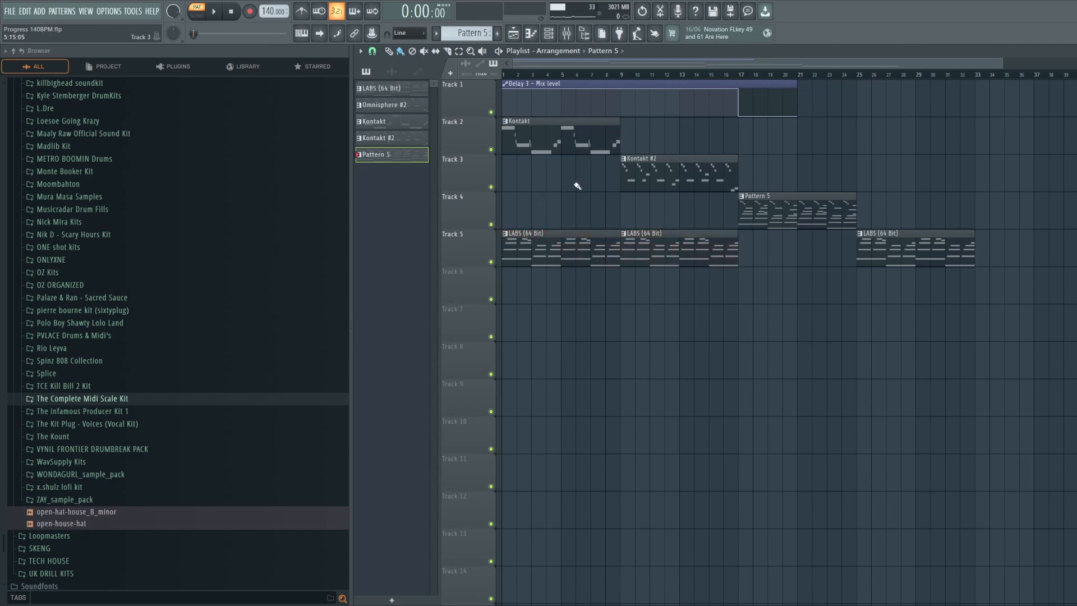
# Open the Kontakt clip on Track 2 in the piano roll and play back its melody
pyautogui.doubleClick(541, 135)
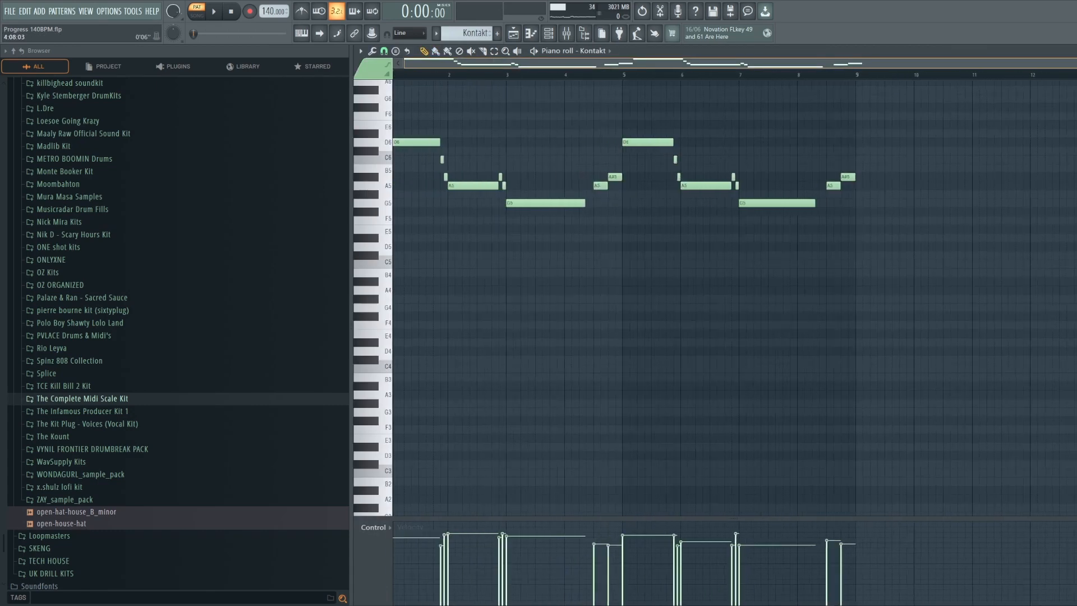
pyautogui.press('space')
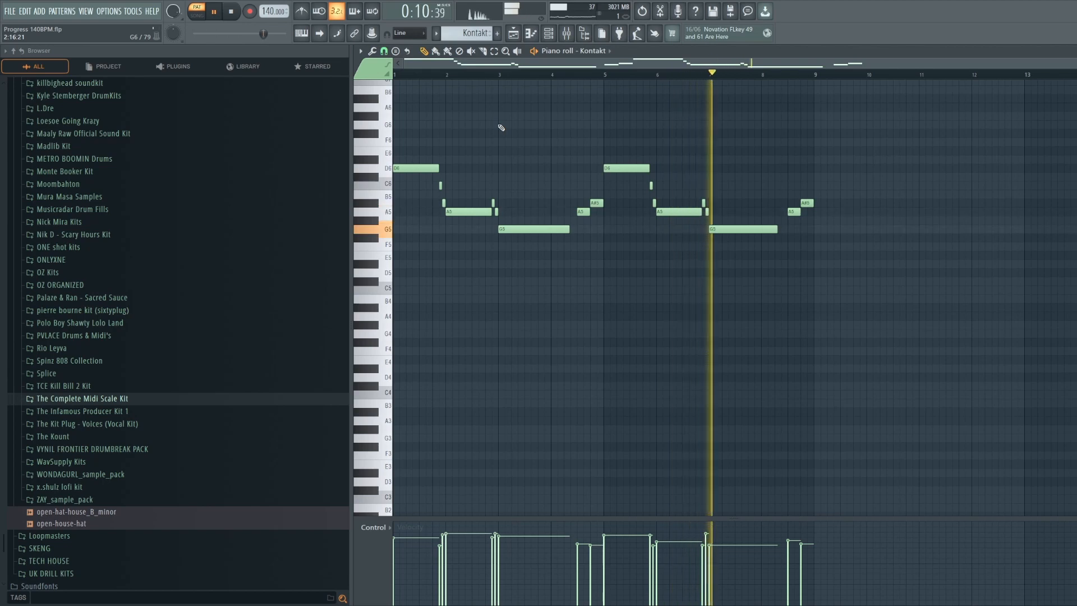
pyautogui.scroll(-1, 501, 65)
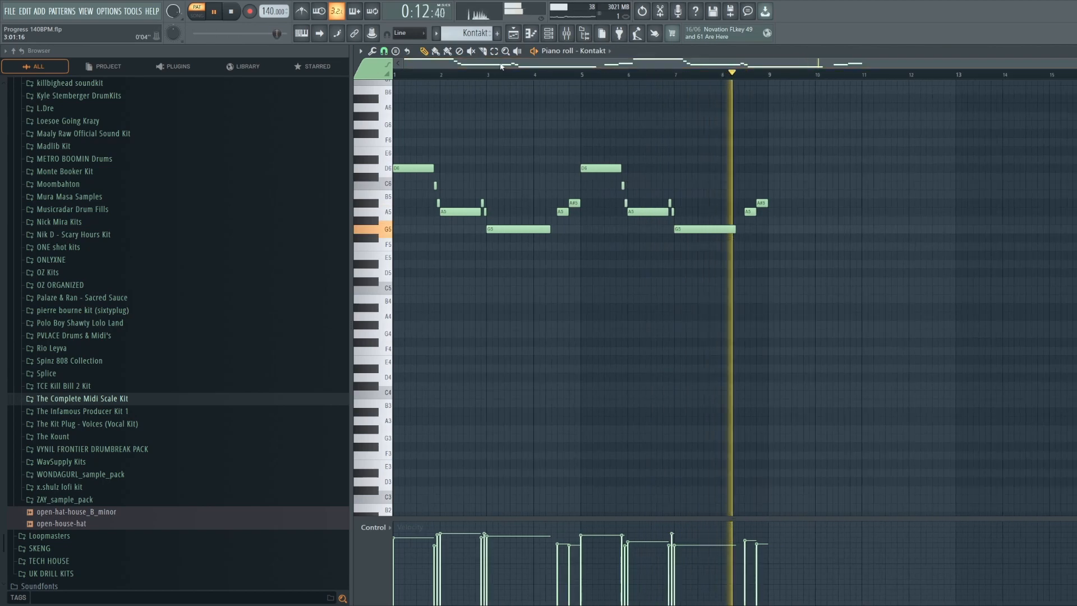
pyautogui.press('space')
# Inspect the instrument loaded in the Kontakt channel and return to the melody's piano roll
pyautogui.press('F6')
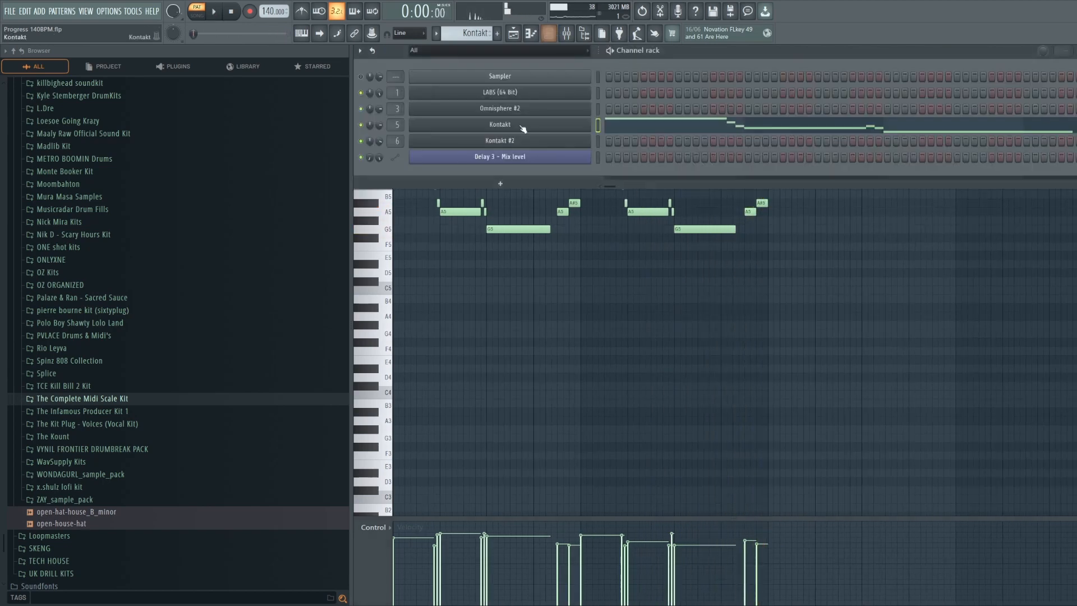
pyautogui.click(521, 125)
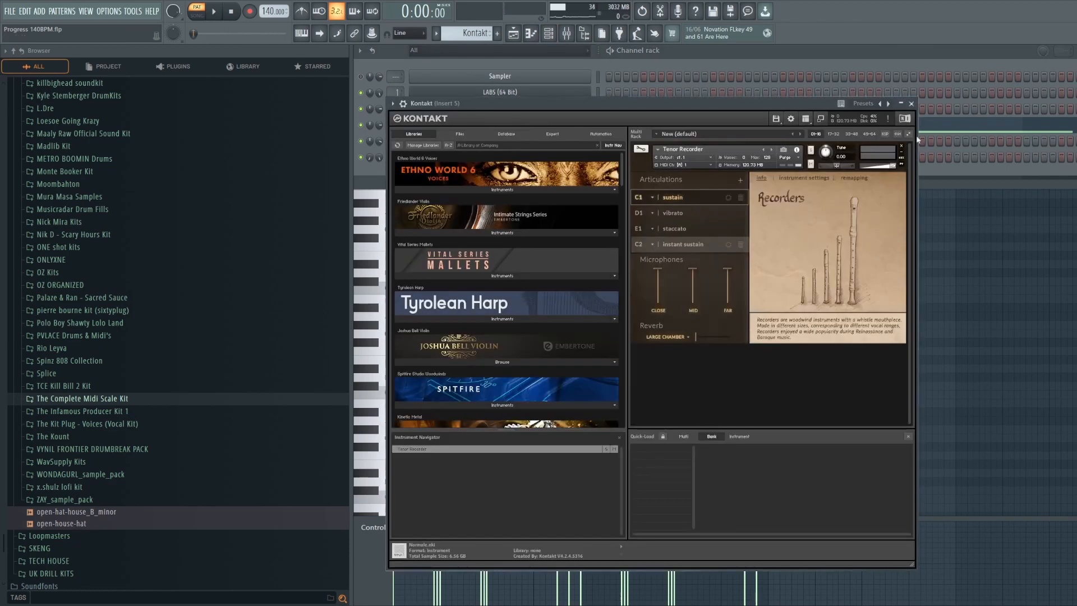
pyautogui.click(912, 105)
pyautogui.press('F6')
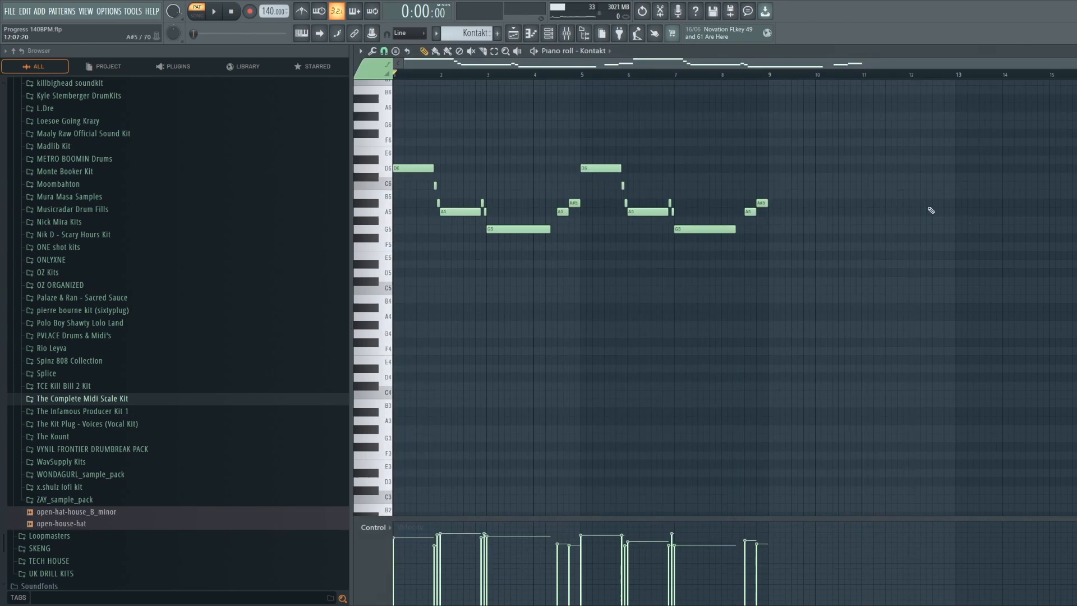
# Examine the Kontakt melody, marking the whole line, the opening phrase and its individual notes without editing them
pyautogui.scroll(5, 748, 64)
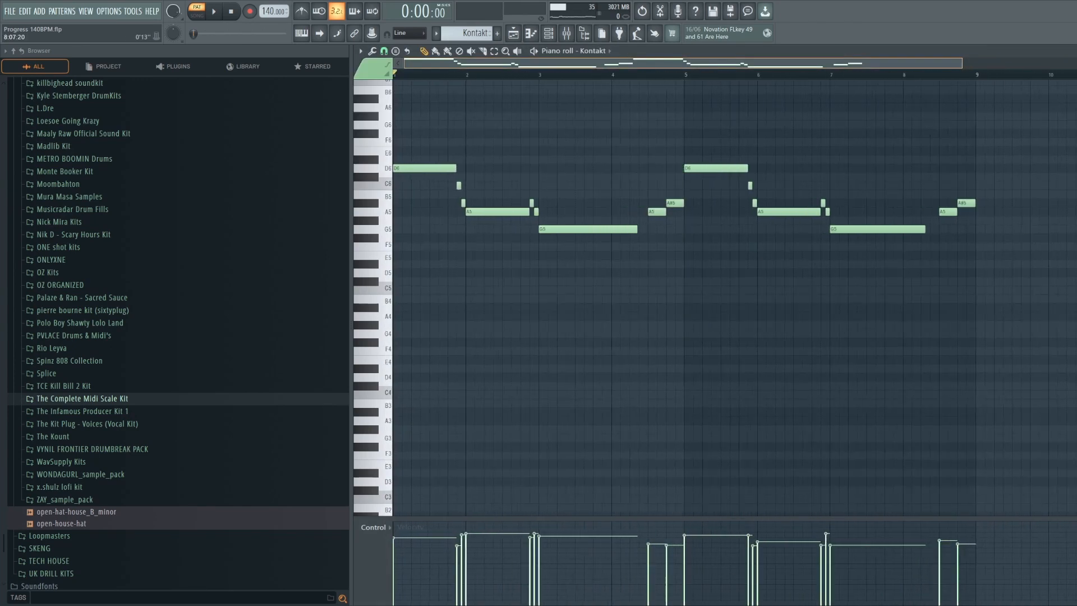
pyautogui.moveTo(999, 164); pyautogui.dragTo(413, 259)
pyautogui.scroll(-1, 534, 68)
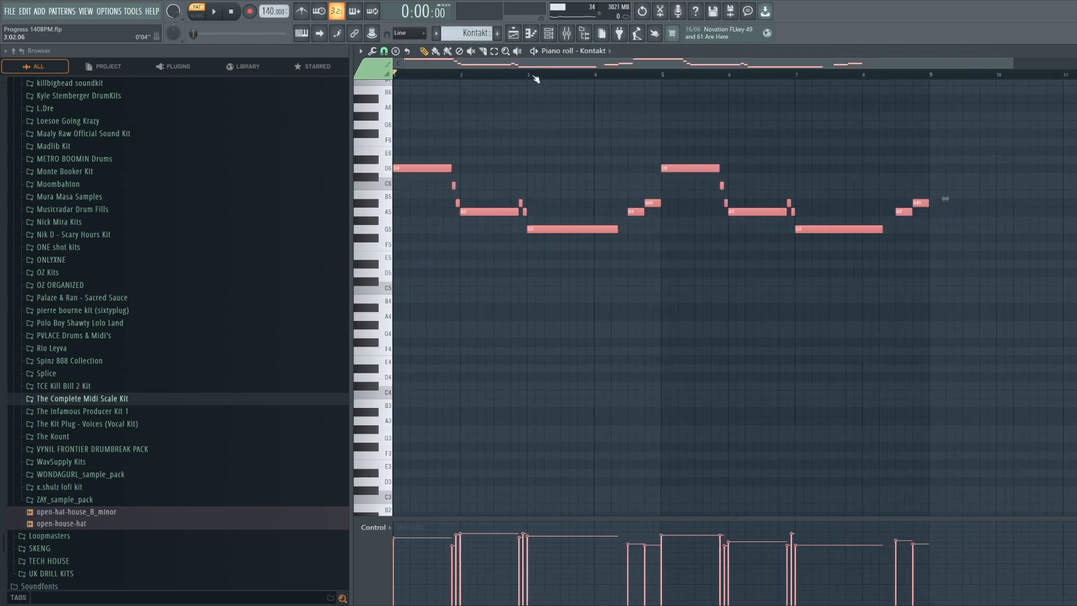
pyautogui.keyDown('ctrl'); pyautogui.click(541, 124); pyautogui.keyUp('ctrl')
pyautogui.moveTo(531, 154); pyautogui.dragTo(414, 275)
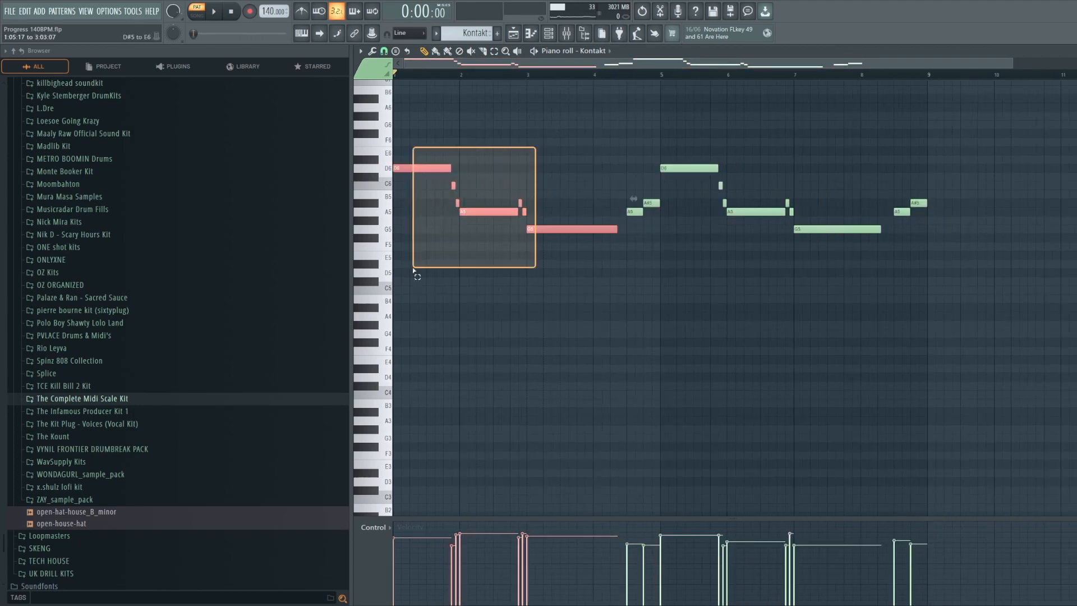
pyautogui.keyDown('ctrl'); pyautogui.click(570, 161); pyautogui.keyUp('ctrl')
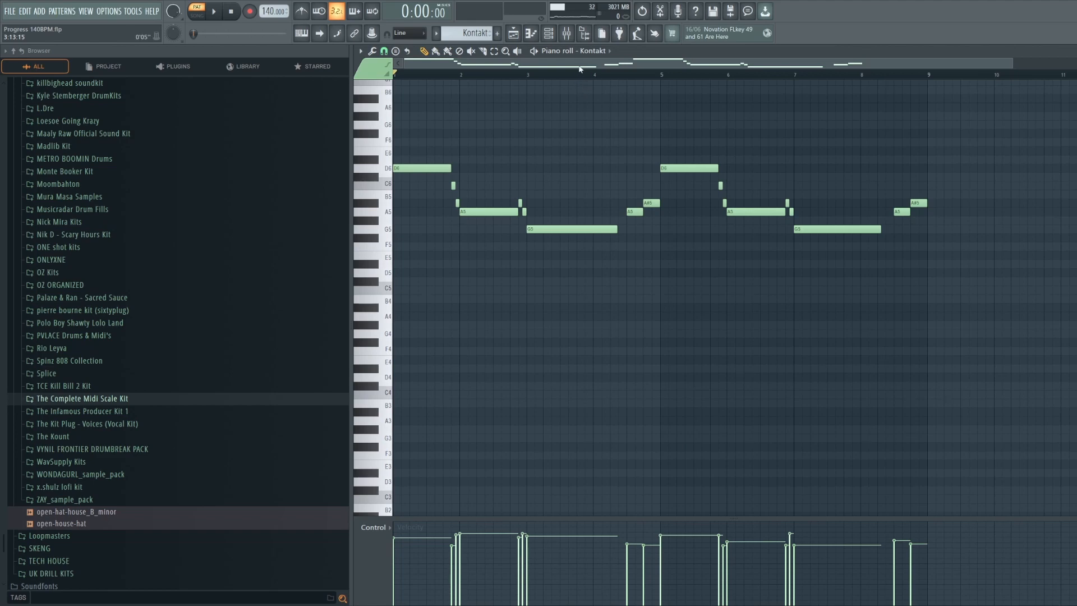
pyautogui.click(449, 168)
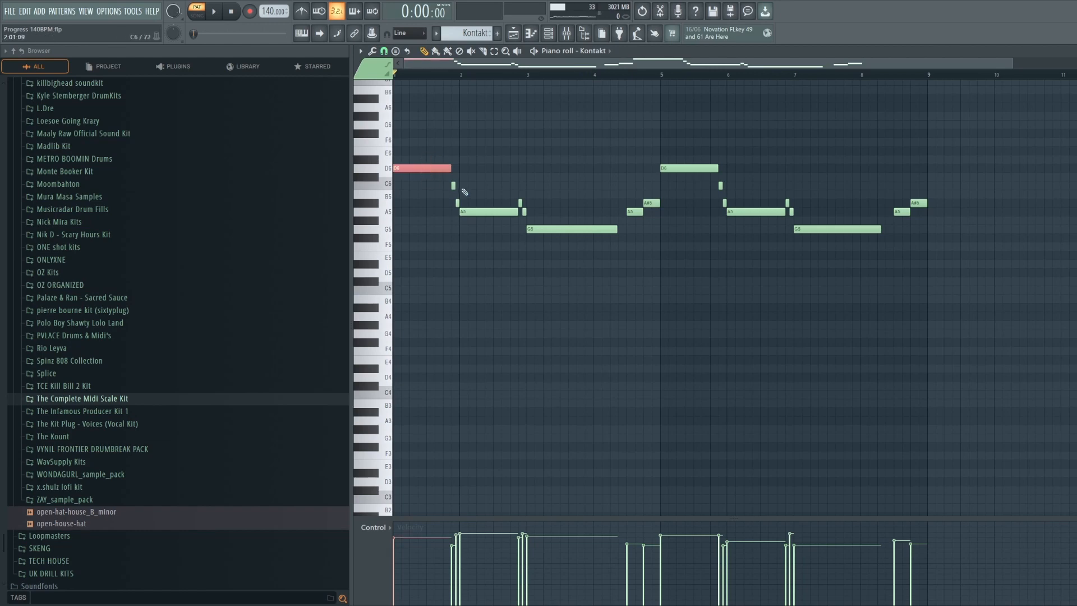
pyautogui.click(457, 203)
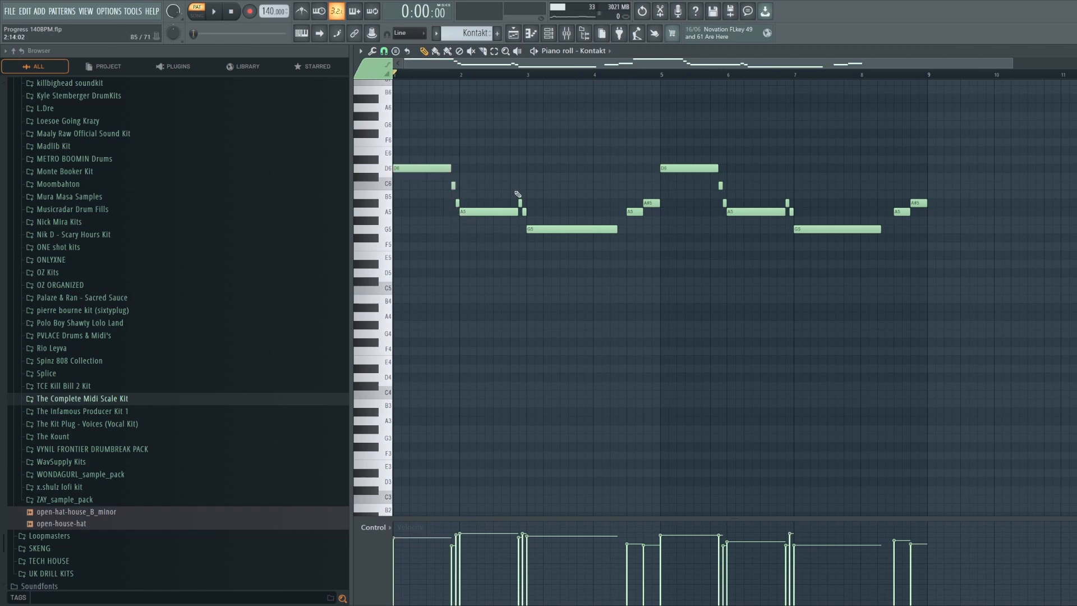
# Inspect the FabFilter Pro-Q 3 and S1 Imager Stereo effects on mixer Insert 5
pyautogui.moveTo(571, 71); pyautogui.dragTo(585, 41)
pyautogui.click(584, 41)
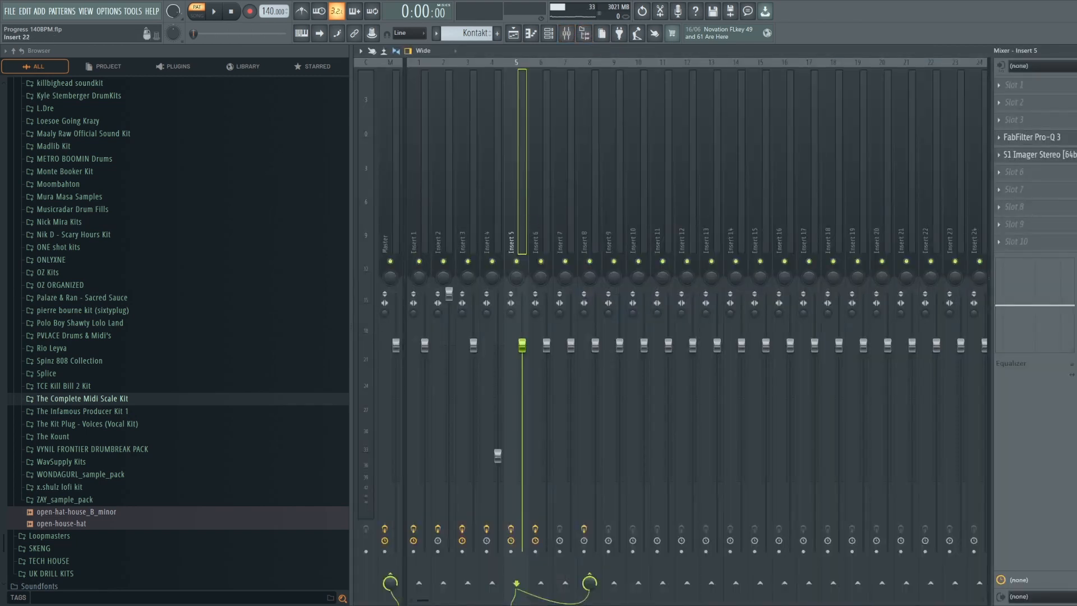
pyautogui.click(1045, 140)
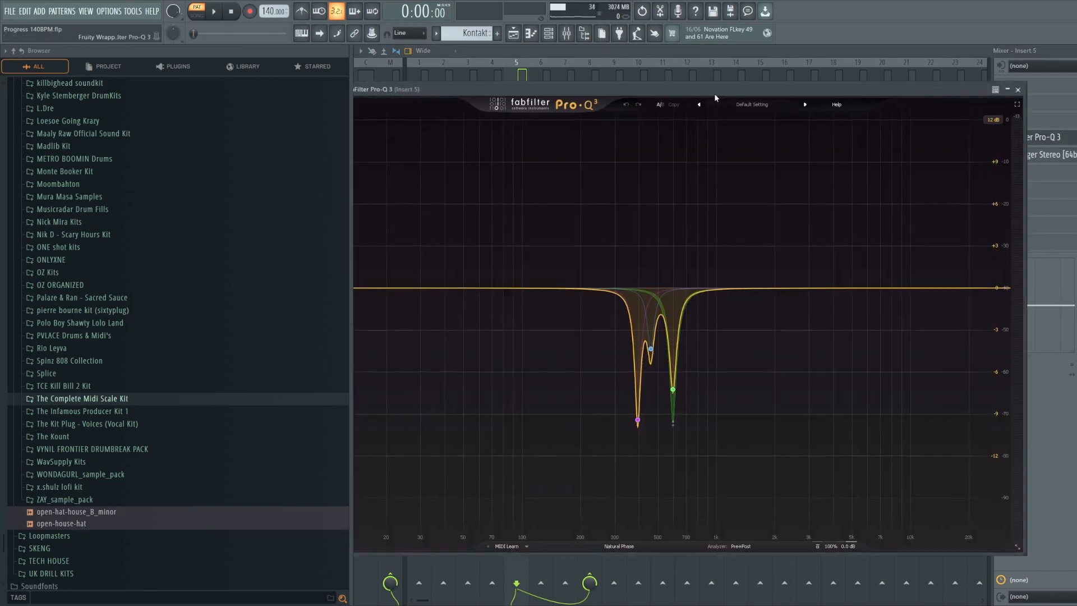
pyautogui.click(1004, 89)
pyautogui.click(1038, 155)
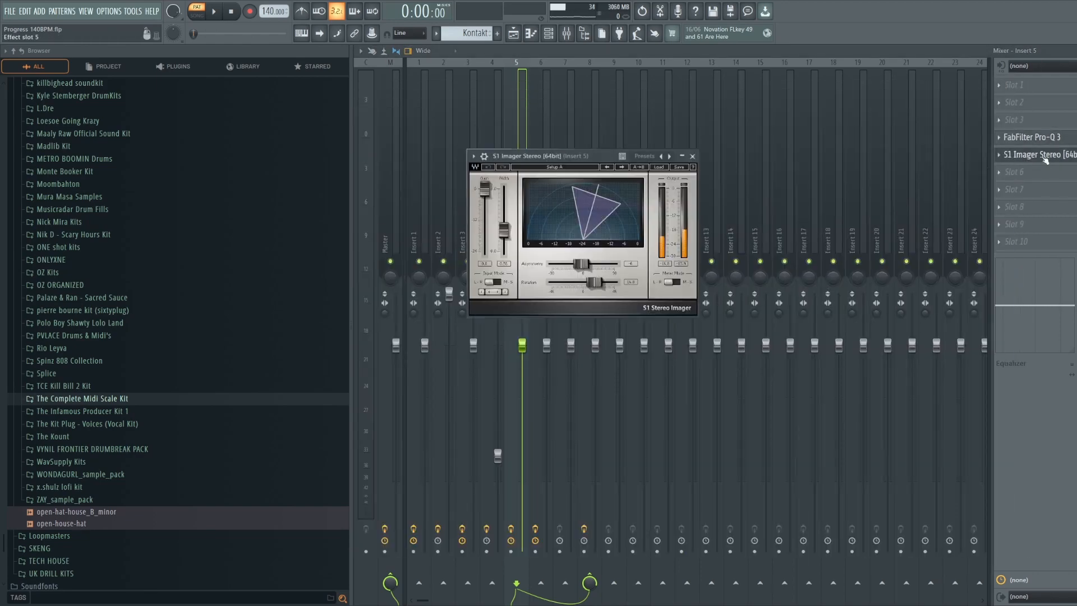
pyautogui.moveTo(594, 160); pyautogui.dragTo(633, 153)
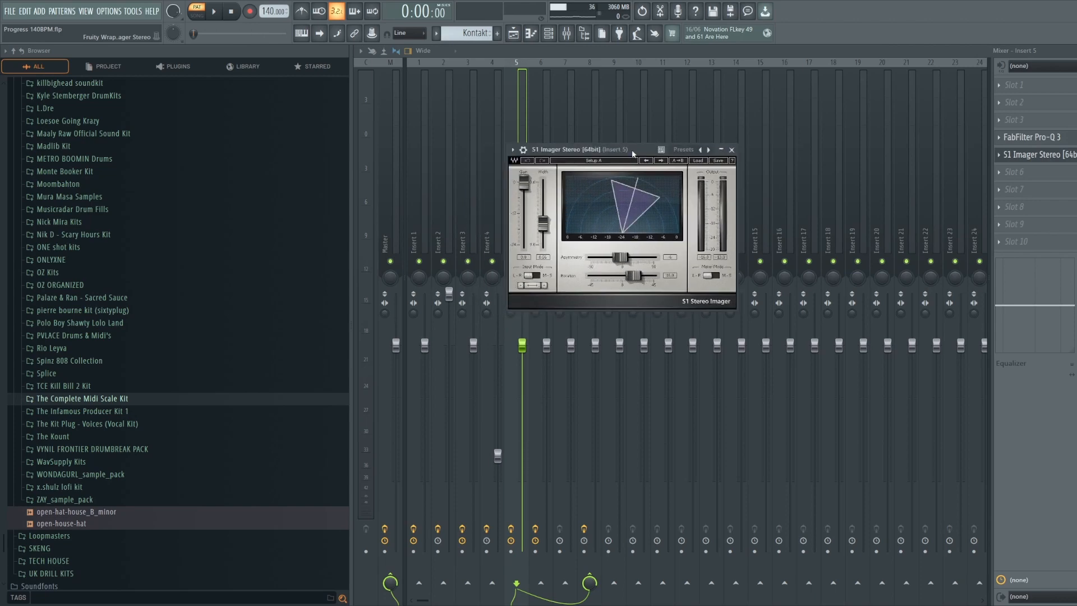
pyautogui.click(732, 151)
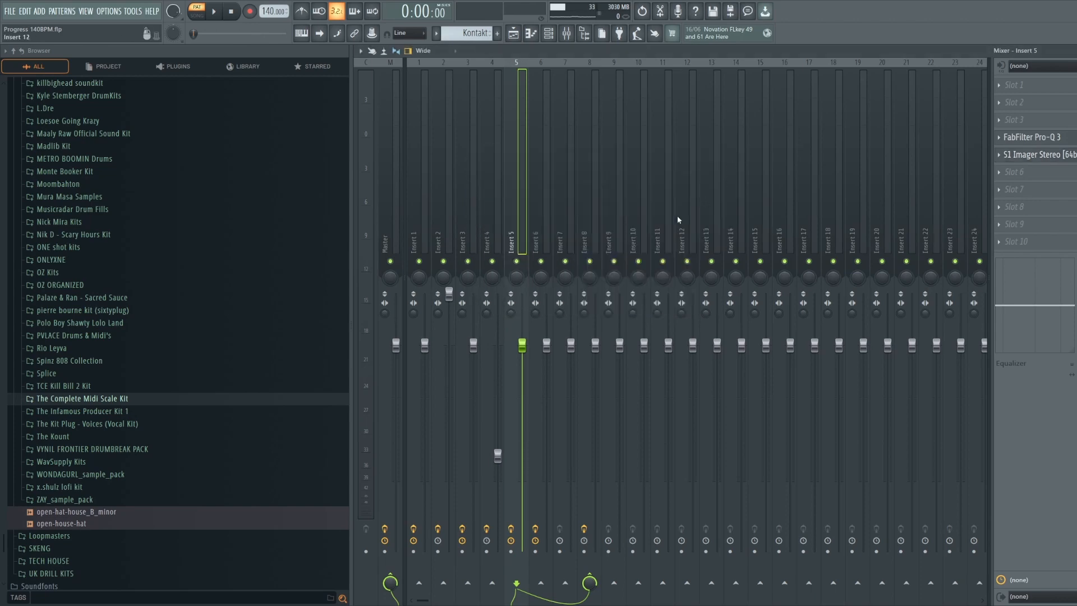
# Inspect the Seventh Heaven Professional reverb and Fruity parametric EQ 2 settings on mixer Insert 8
pyautogui.click(596, 227)
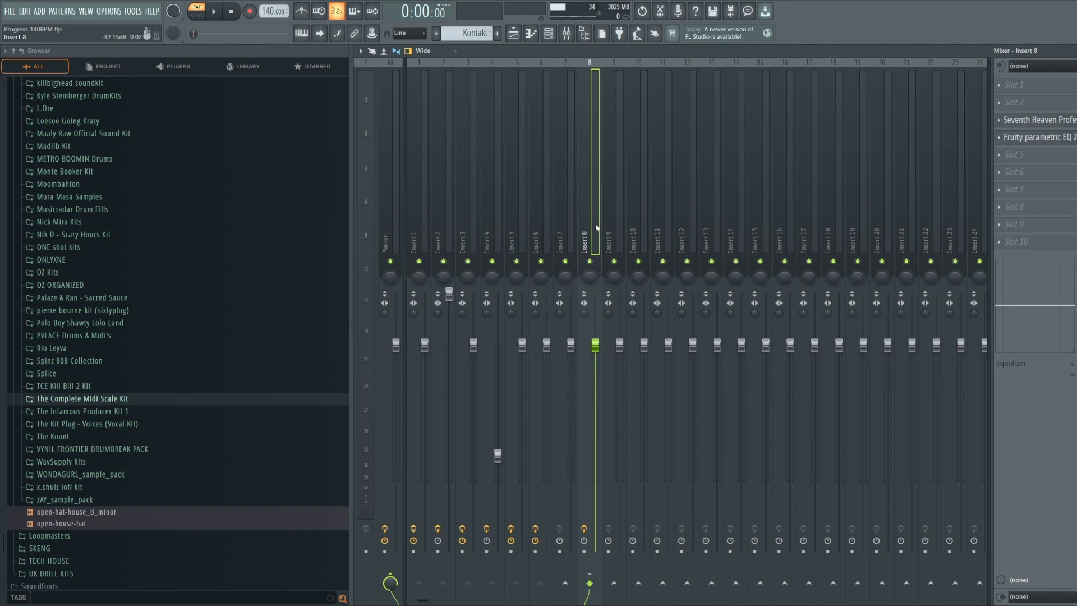
pyautogui.click(1049, 122)
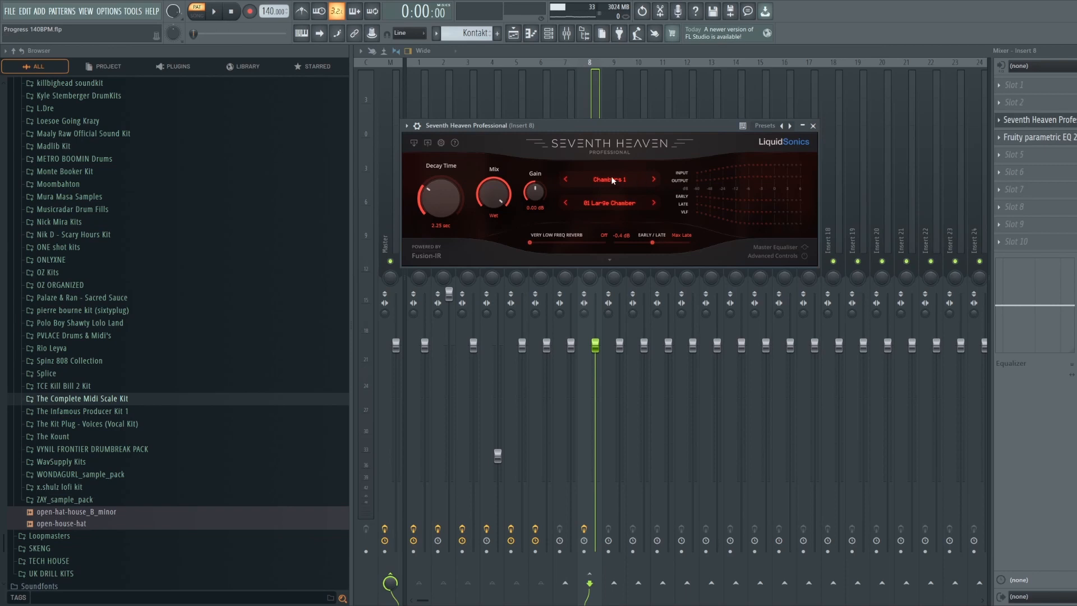
pyautogui.click(813, 126)
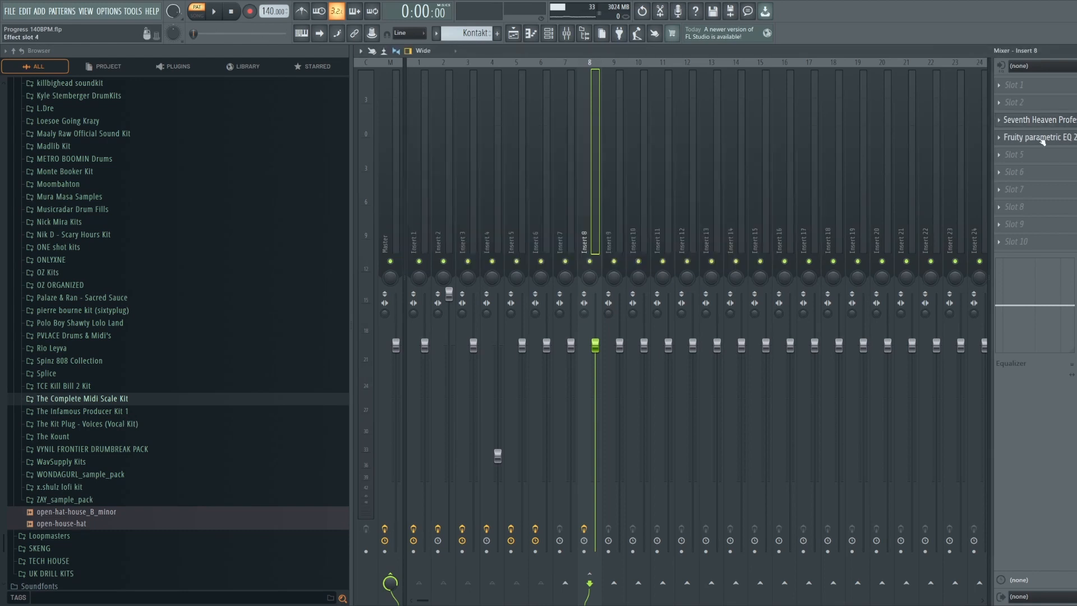
pyautogui.click(1042, 141)
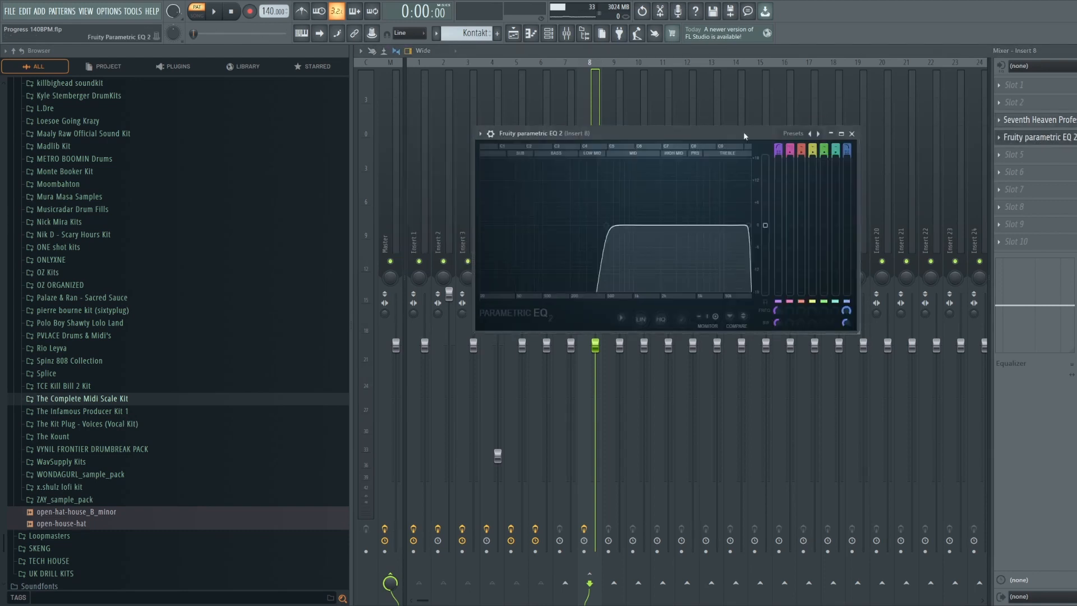
pyautogui.moveTo(743, 133); pyautogui.dragTo(718, 136)
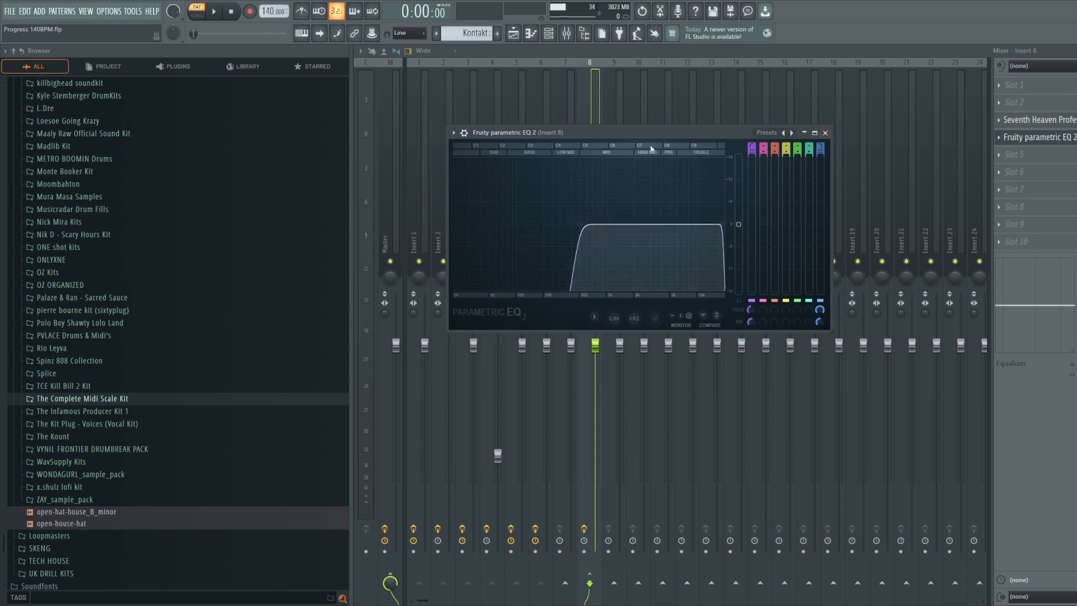
pyautogui.moveTo(651, 134); pyautogui.dragTo(772, 134)
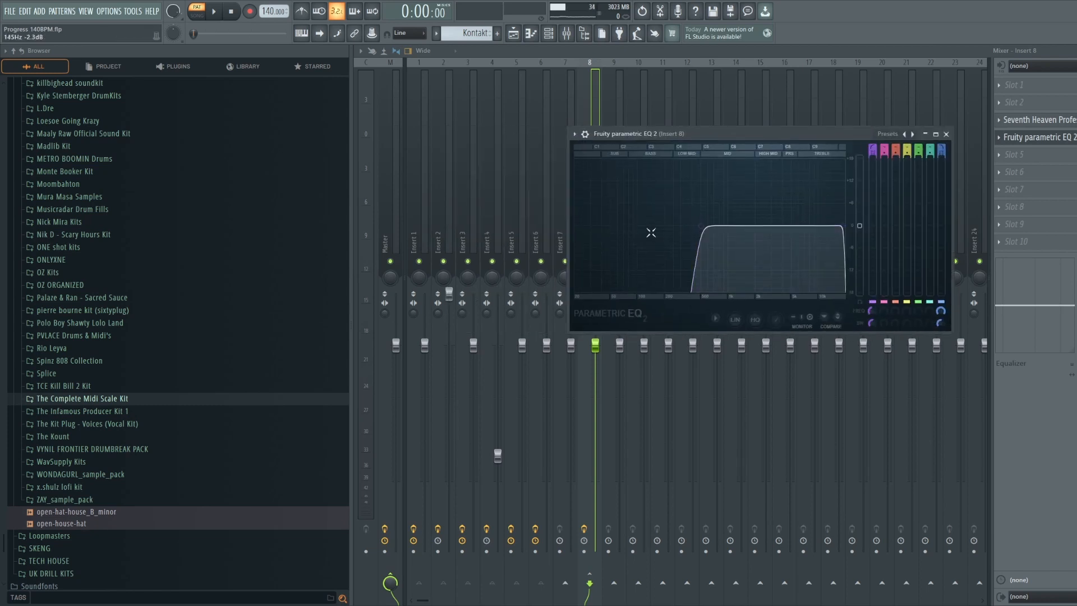
pyautogui.click(947, 135)
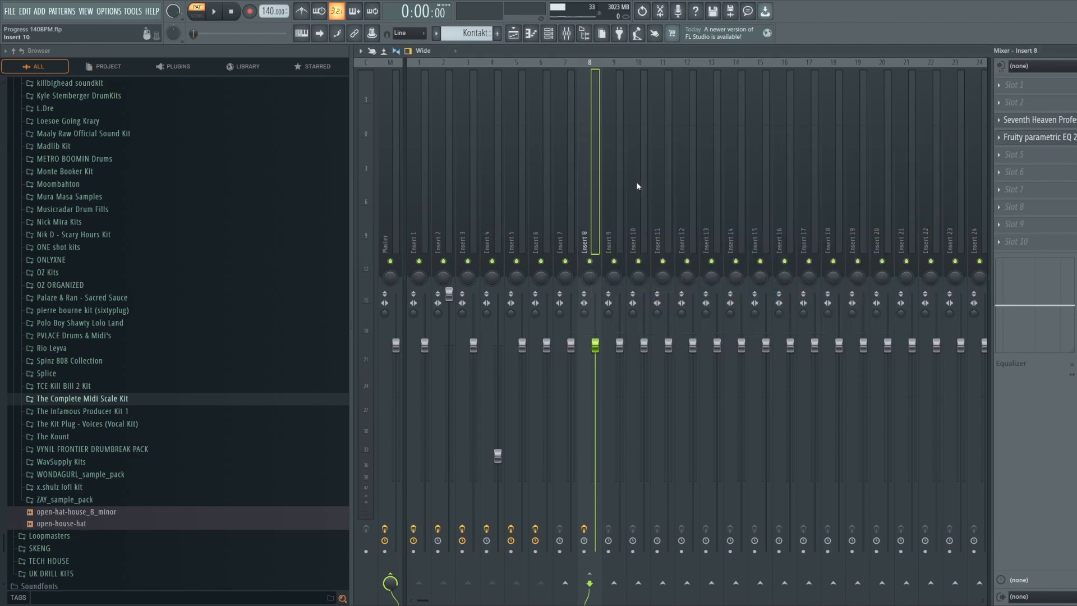
# Open the Kontakt #2 clip on Track 3 in the piano roll, play back its melody and stop playback
pyautogui.click(514, 34)
pyautogui.doubleClick(690, 179)
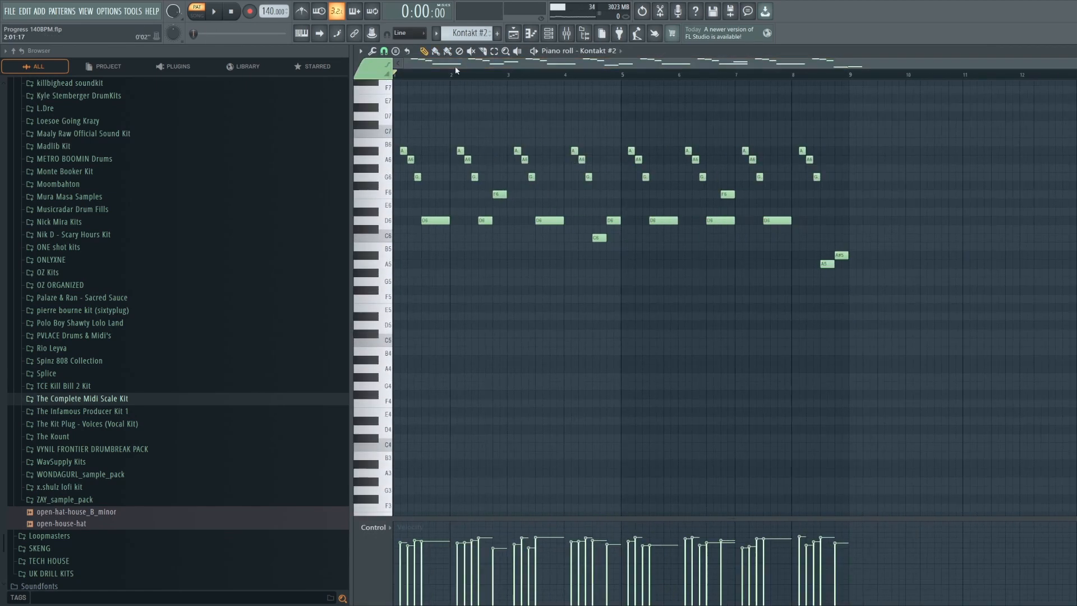
pyautogui.press('space')
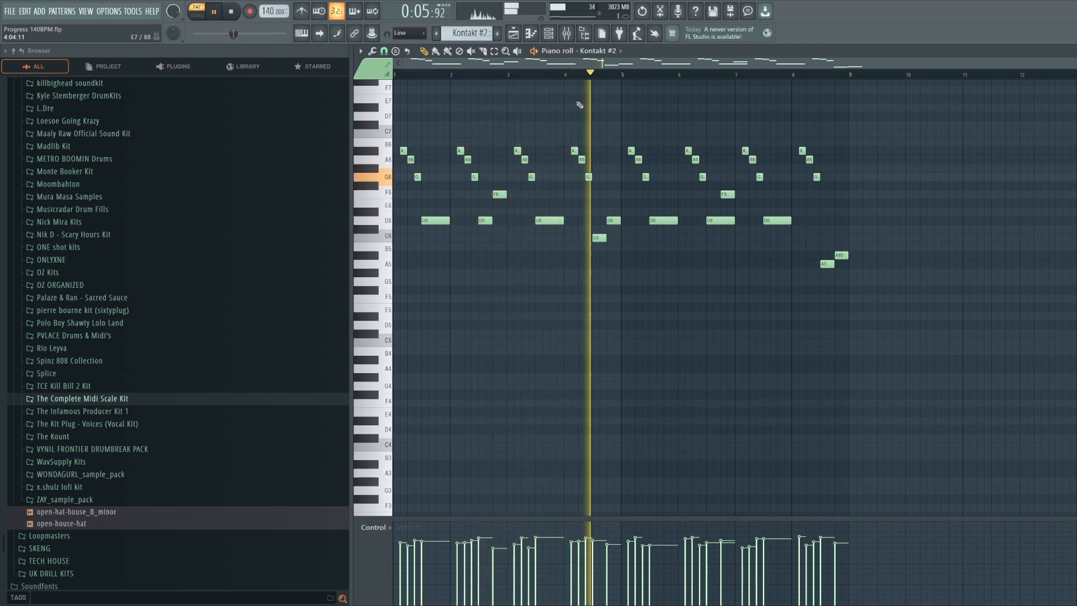
pyautogui.moveTo(555, 63); pyautogui.dragTo(557, 66)
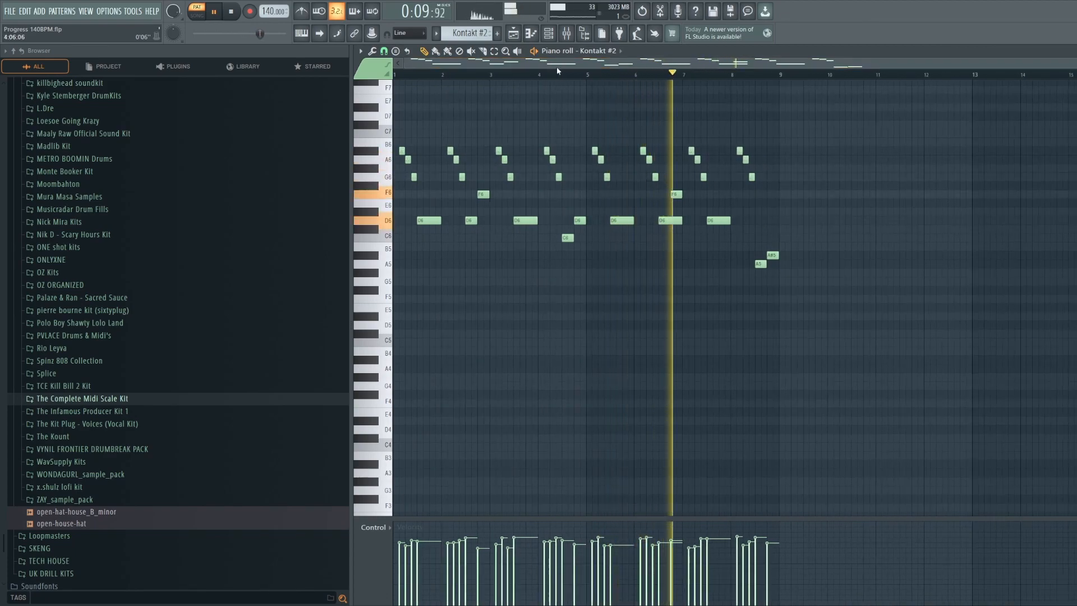
pyautogui.moveTo(559, 67); pyautogui.dragTo(570, 65)
pyautogui.press('space')
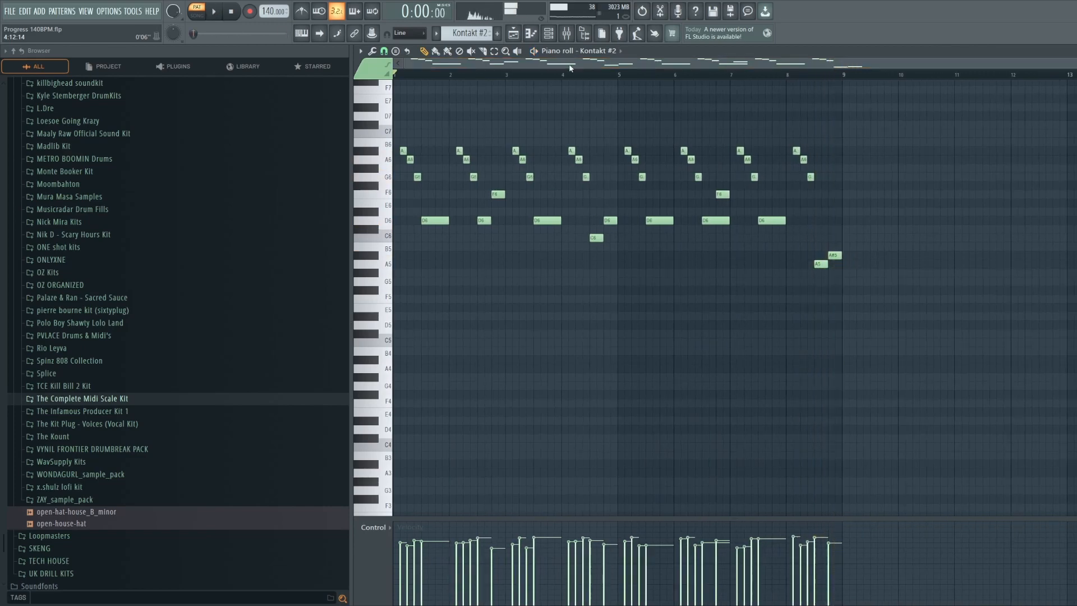
# Mark all notes of the Kontakt #2 melody in the piano roll and clear the selection
pyautogui.moveTo(919, 130); pyautogui.dragTo(405, 363)
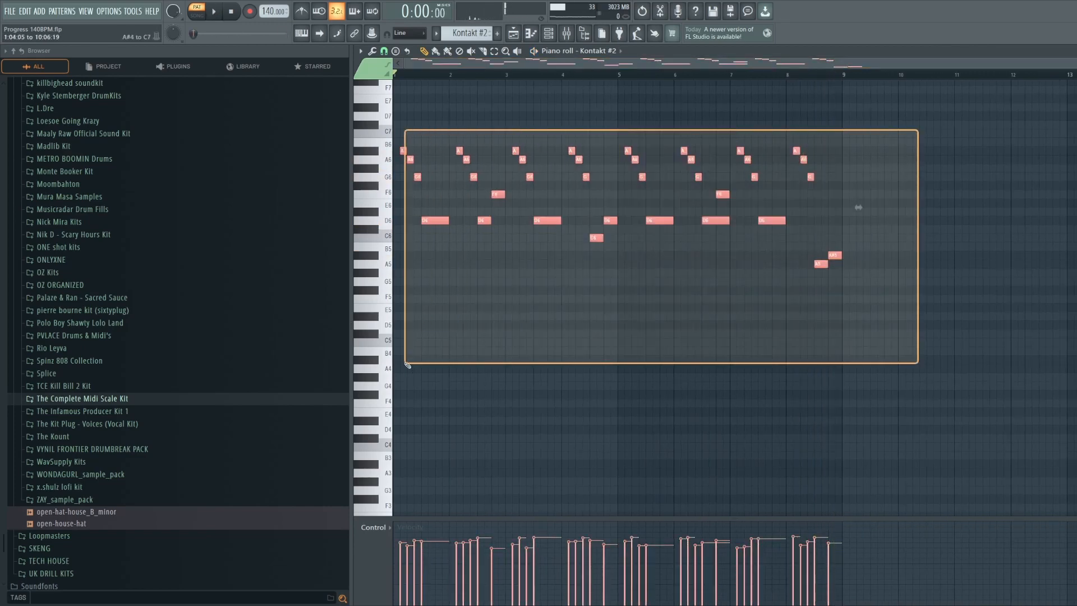
pyautogui.rightClick(457, 352)
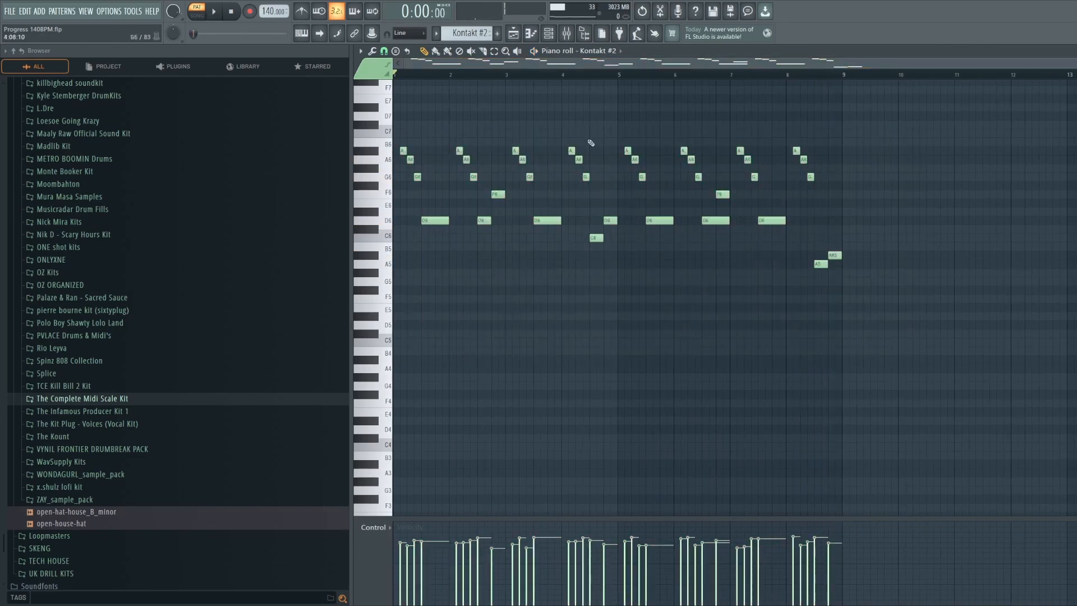
# Inspect the MicroShift effect on mixer Insert 6, keeping its window clear of the effect slots
pyautogui.click(567, 34)
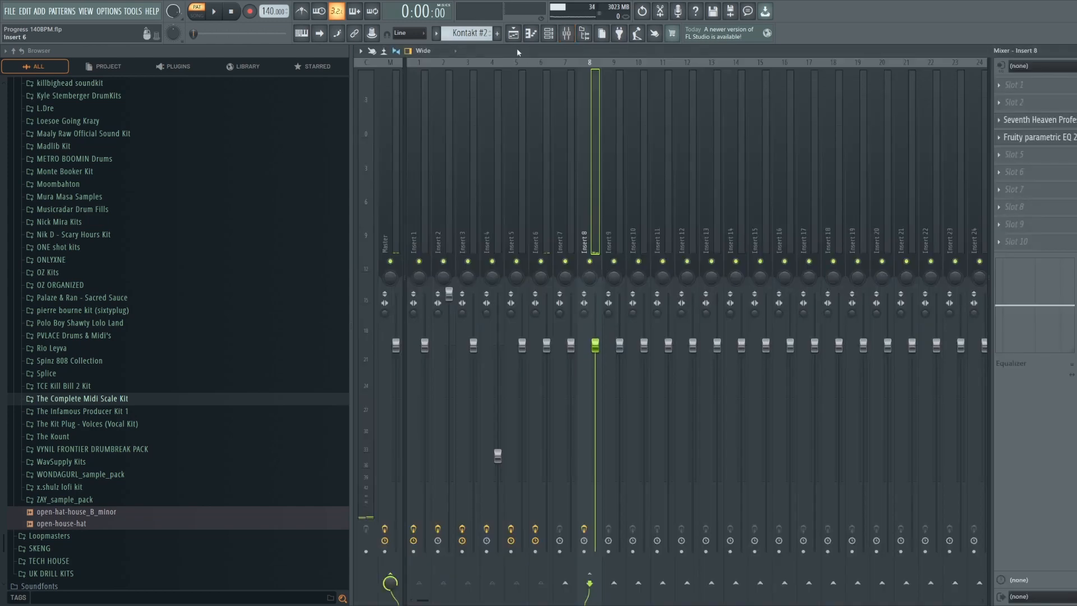
pyautogui.click(549, 216)
pyautogui.press('space')
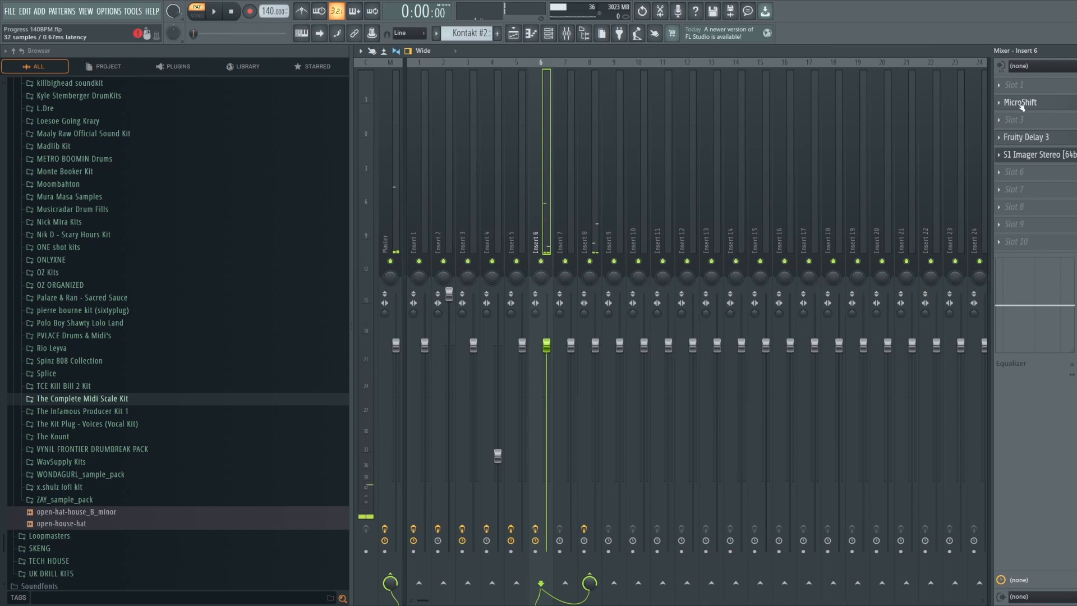
pyautogui.click(1026, 106)
pyautogui.moveTo(746, 109); pyautogui.dragTo(716, 107)
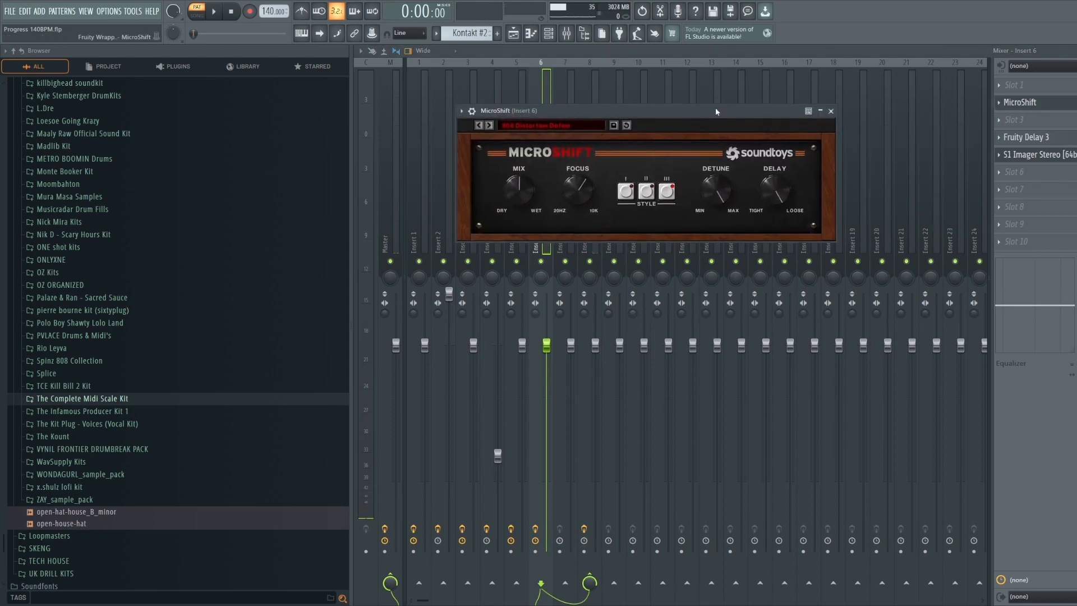
pyautogui.moveTo(720, 111); pyautogui.dragTo(706, 108)
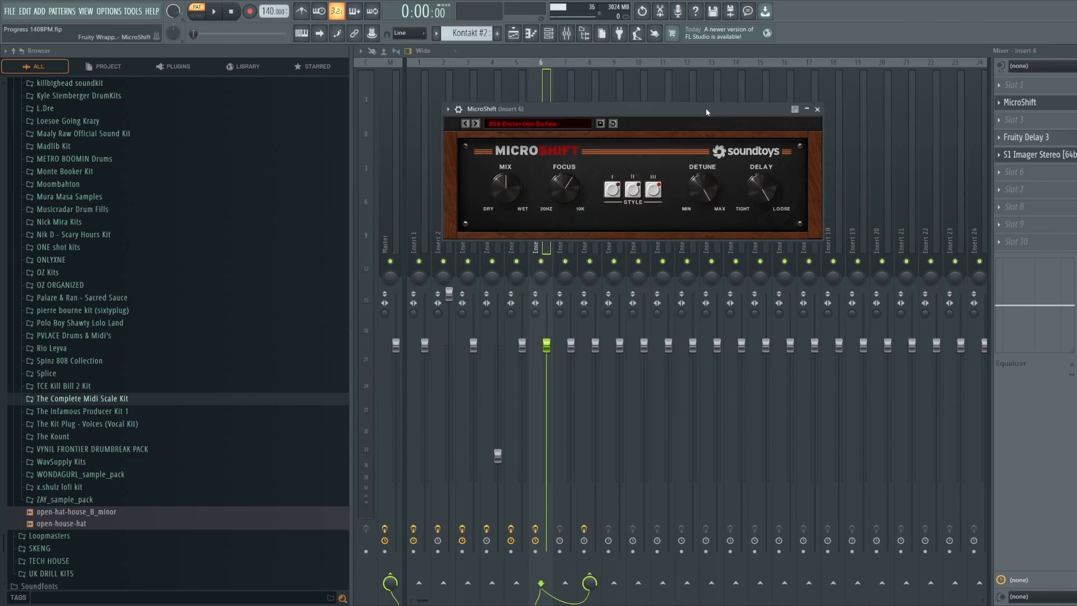
# Play back the Kontakt #2 melody with the mixer open and recheck the MicroShift settings on Insert 6
pyautogui.click(1075, 103)
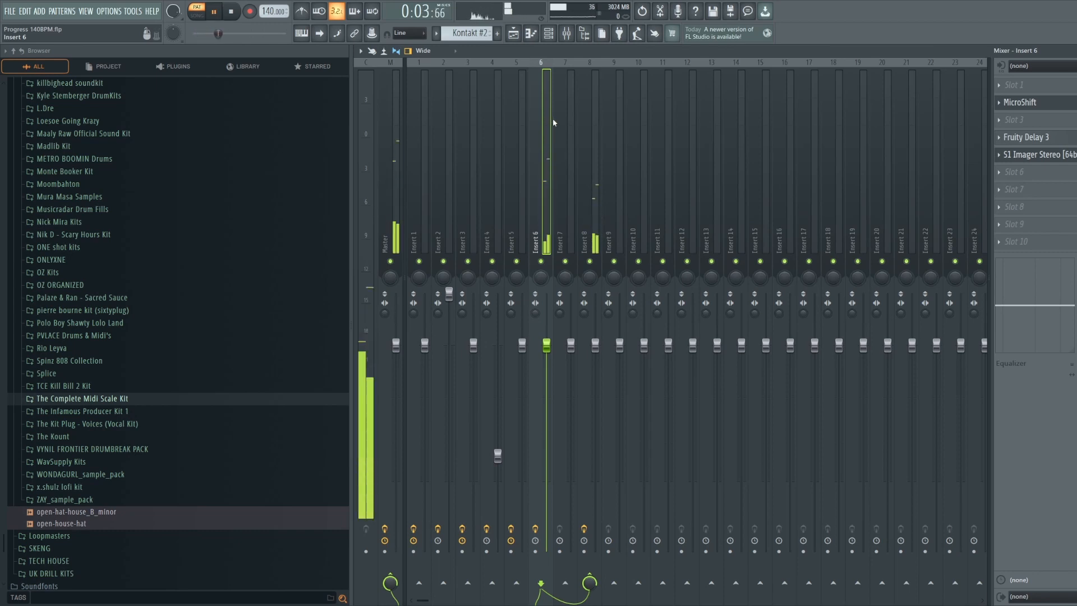
pyautogui.press('space')
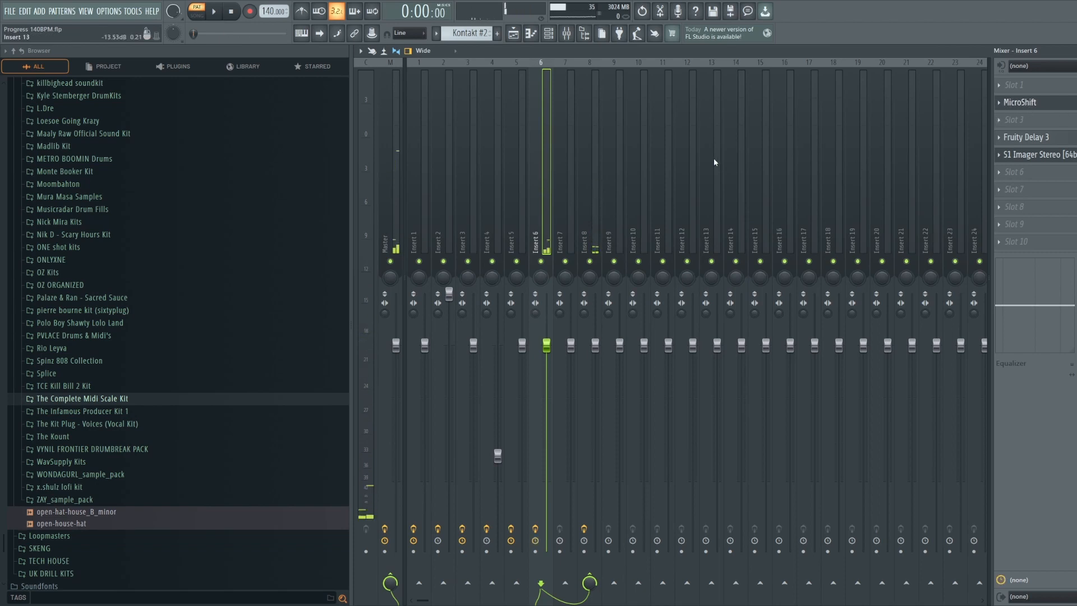
pyautogui.press('space')
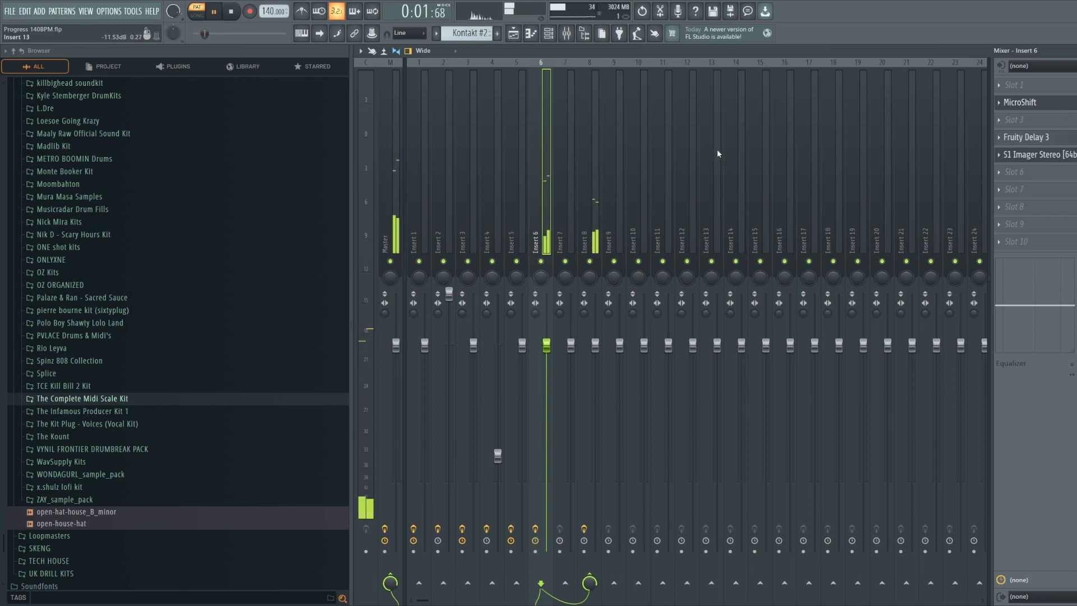
pyautogui.press('space')
pyautogui.click(1042, 103)
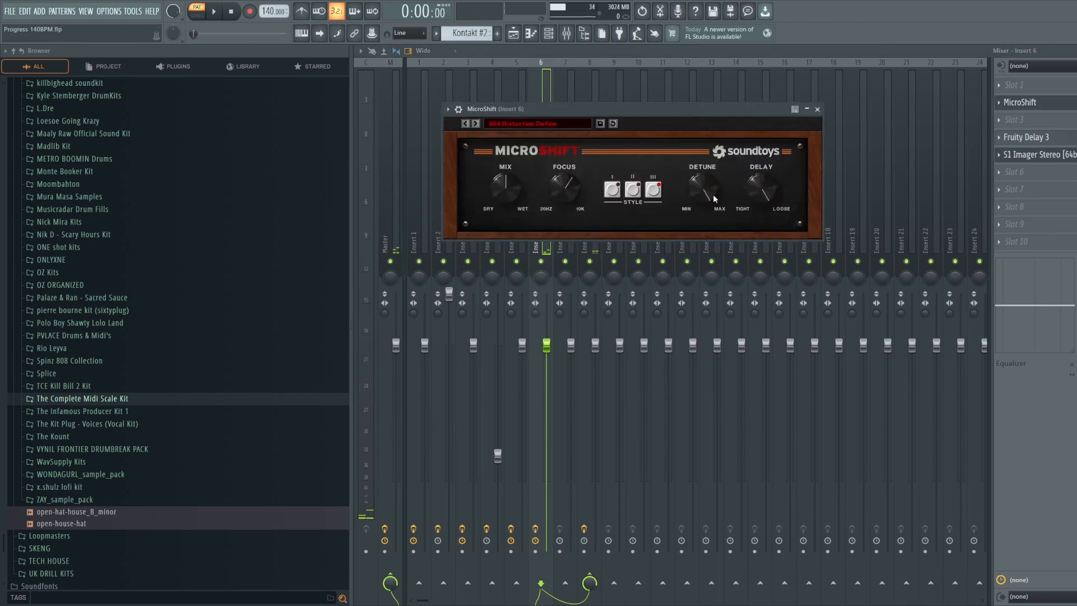
pyautogui.click(819, 109)
# Check Fruity Delay 3 on Insert 6 and listen to the start of the Kontakt #2 melody twice
pyautogui.click(1049, 137)
pyautogui.click(1050, 137)
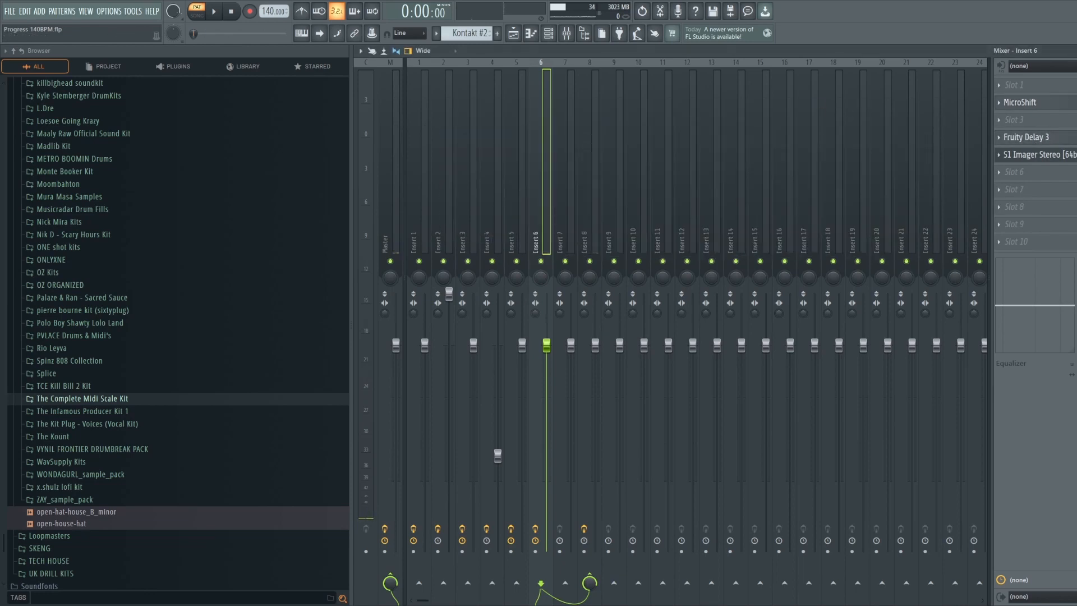
pyautogui.click(217, 16)
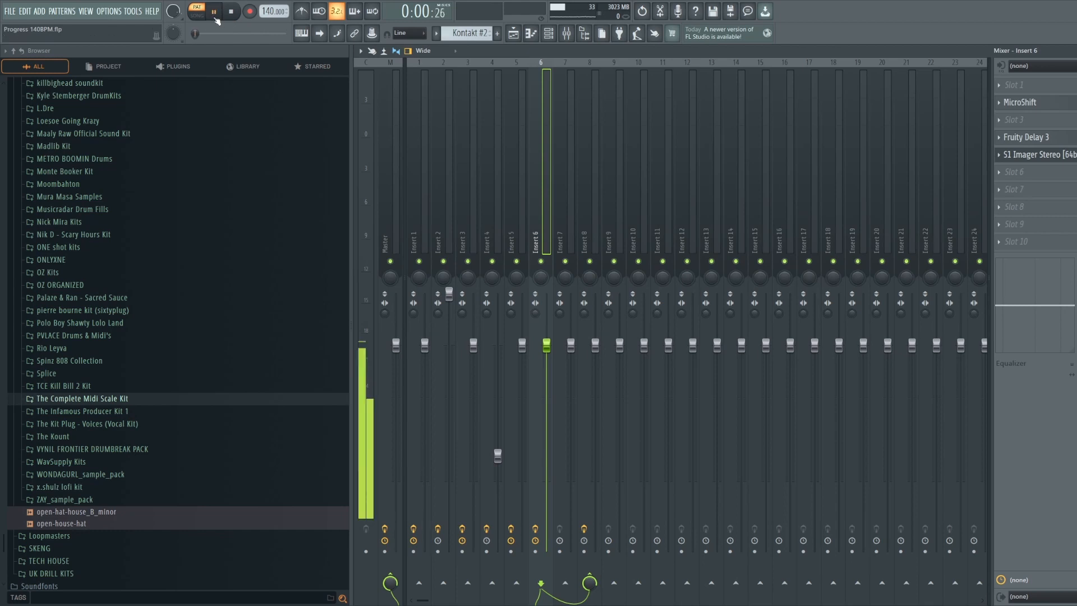
pyautogui.click(232, 12)
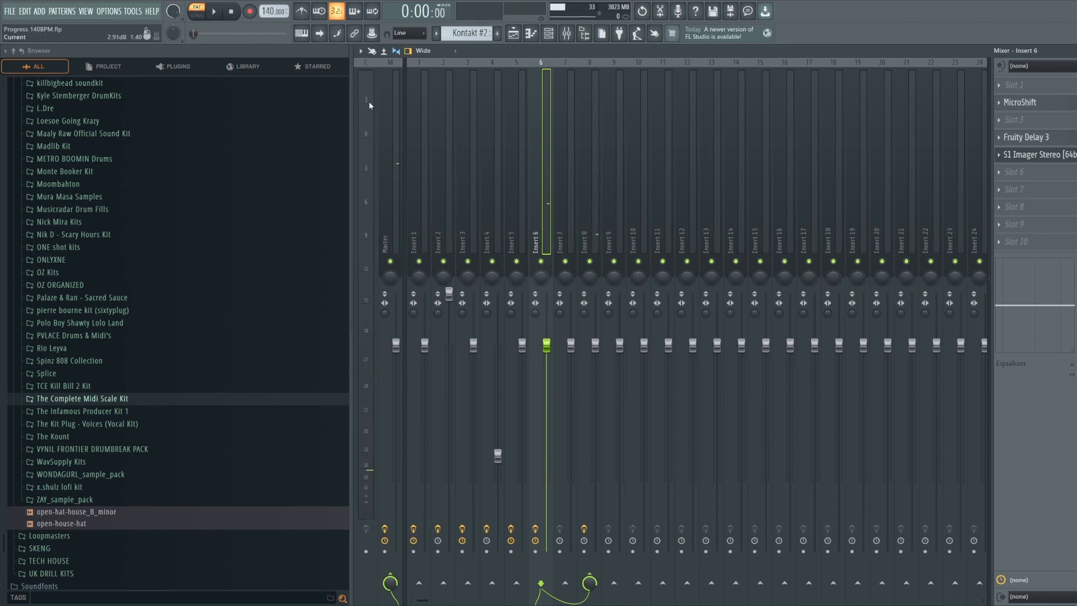
pyautogui.click(214, 11)
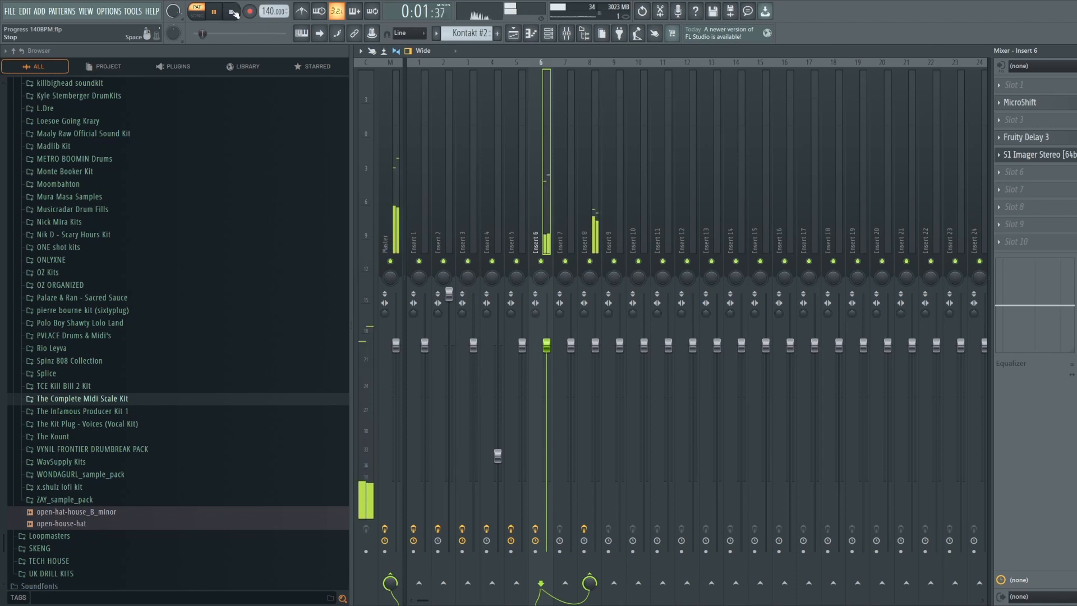
pyautogui.click(233, 13)
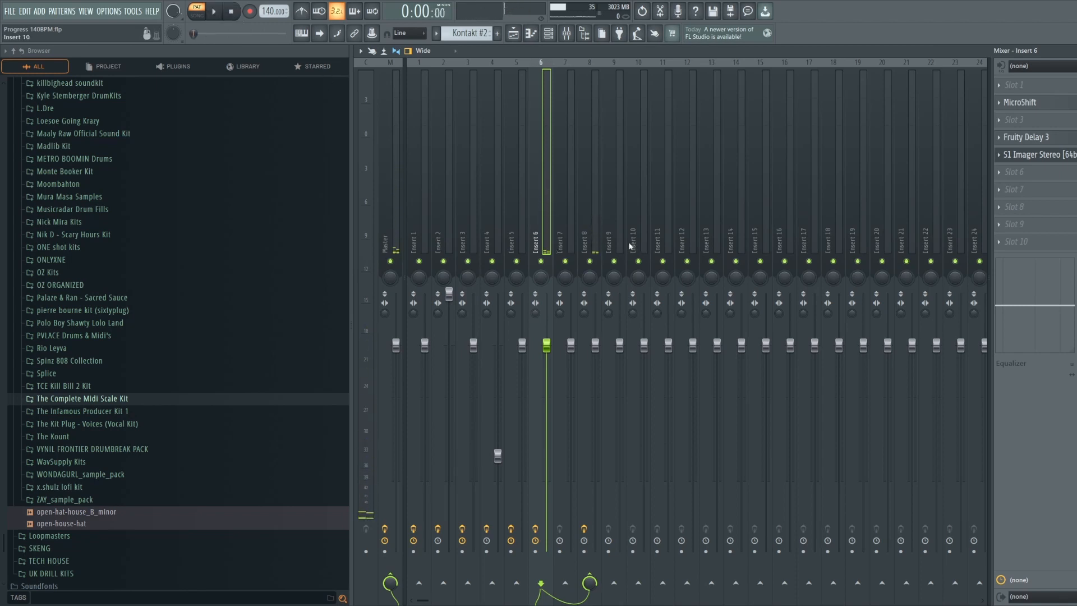
# Inspect the S1 Imager Stereo settings on mixer Insert 6 and close the effect
pyautogui.click(1038, 155)
pyautogui.moveTo(518, 155); pyautogui.dragTo(603, 116)
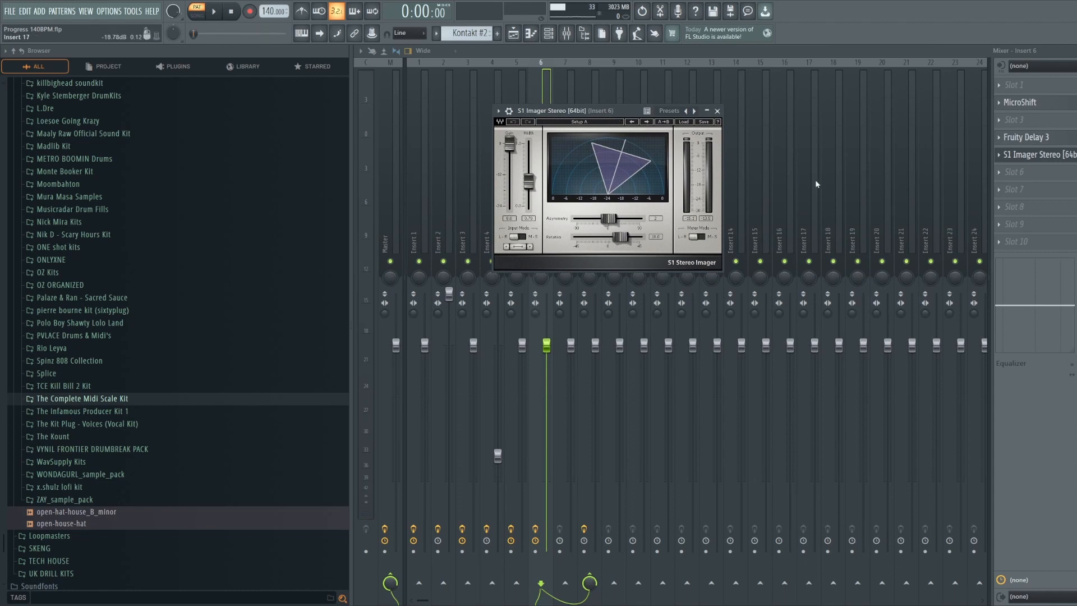
pyautogui.moveTo(617, 114); pyautogui.dragTo(604, 114)
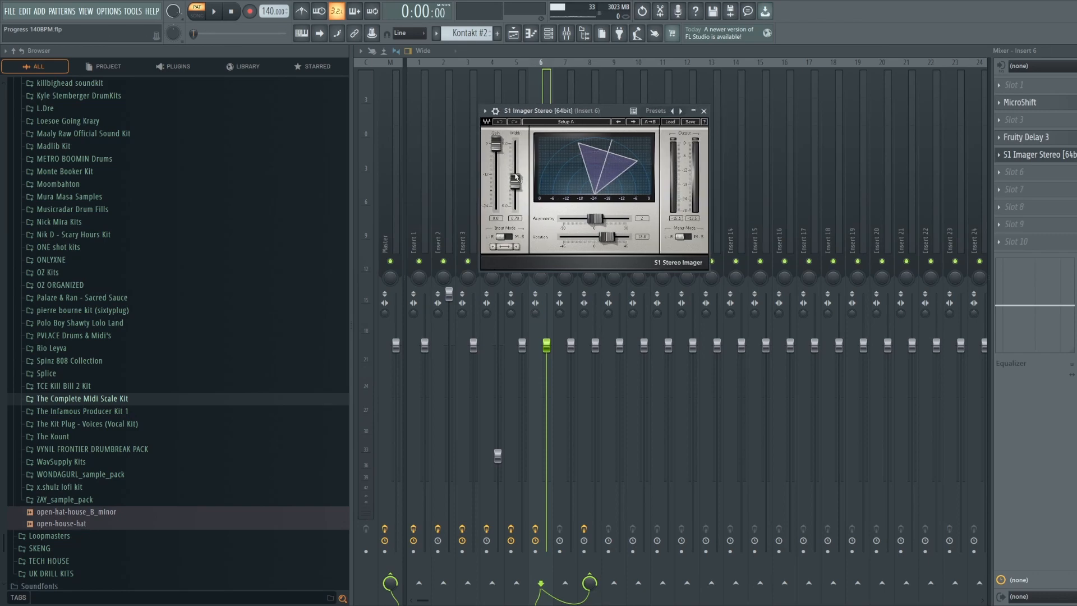
pyautogui.click(704, 110)
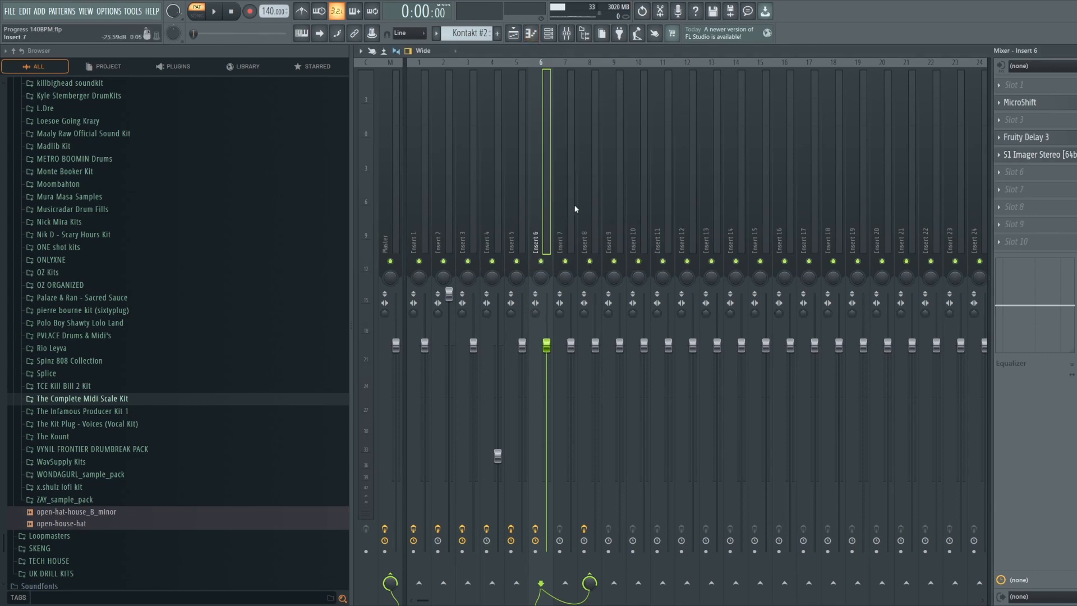
# Review the Seventh Heaven Professional reverb on mixer Insert 8 and reselect that insert after checking Insert 1
pyautogui.click(589, 225)
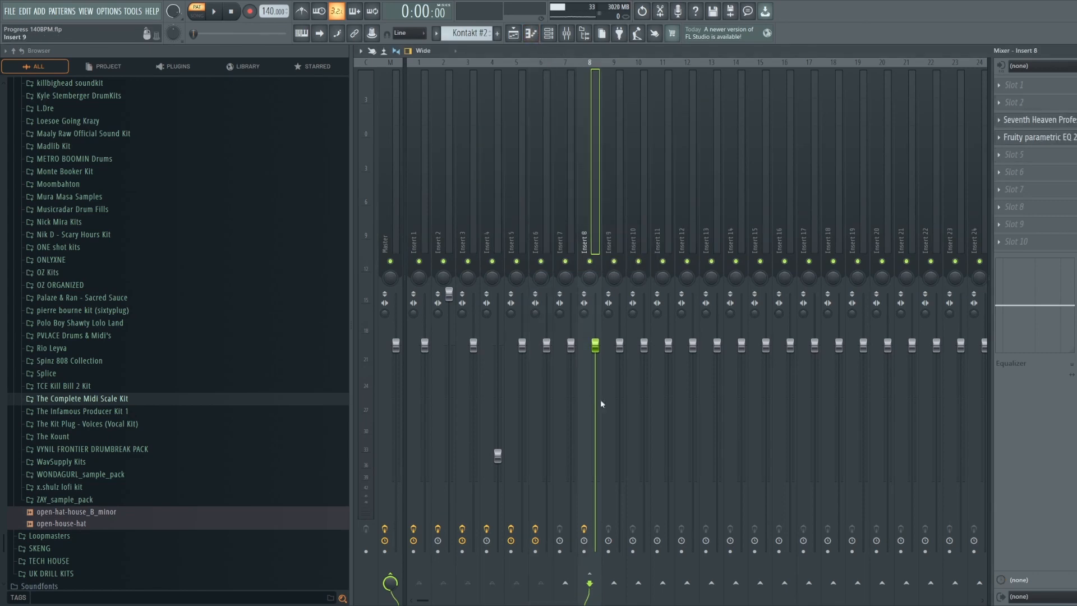
pyautogui.click(1038, 120)
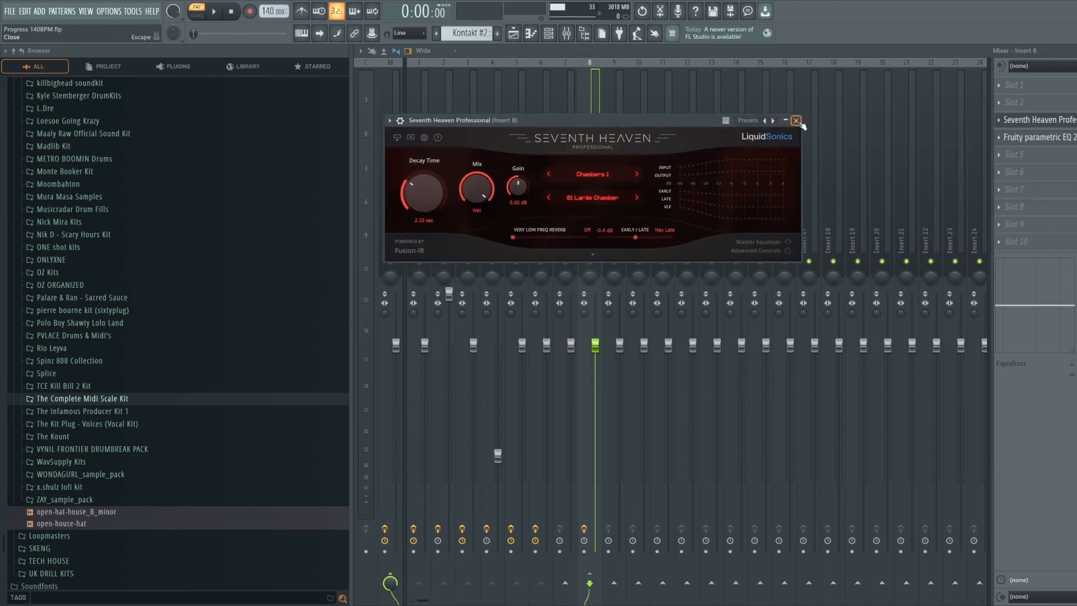
pyautogui.click(796, 121)
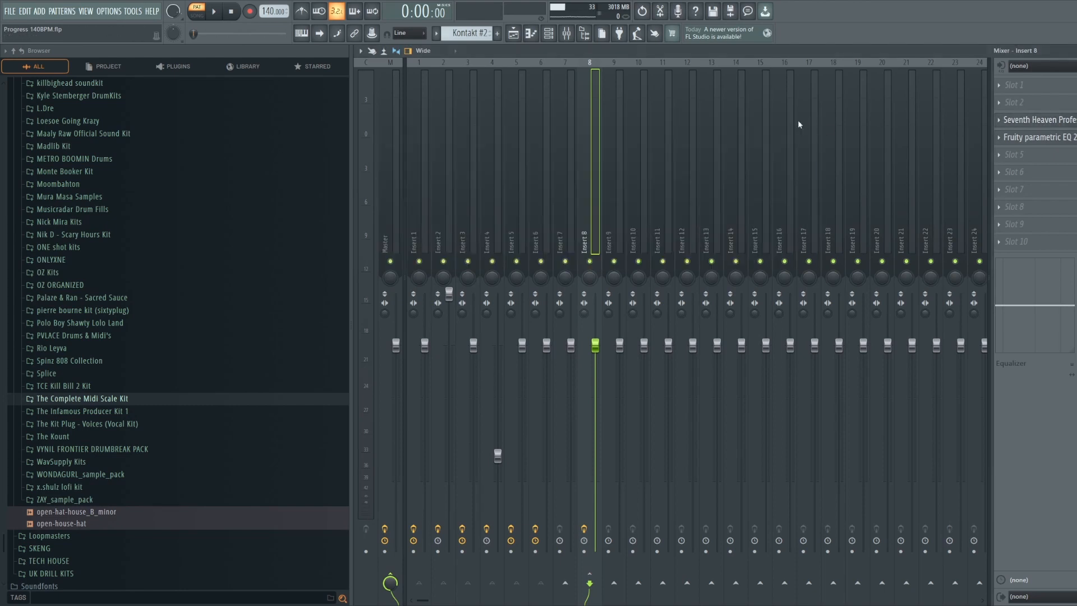
pyautogui.click(420, 238)
pyautogui.click(589, 241)
# Open the Pattern 5 clip on Track 4 in the piano roll, play it back and stop playback
pyautogui.click(514, 33)
pyautogui.doubleClick(827, 206)
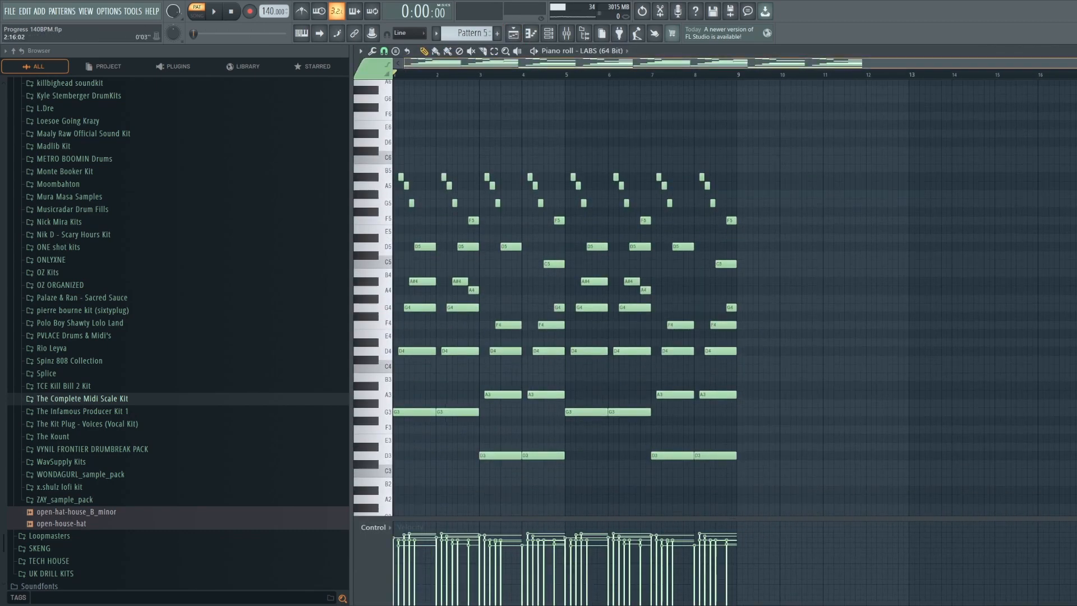
pyautogui.press('space')
pyautogui.moveTo(456, 64); pyautogui.dragTo(456, 77)
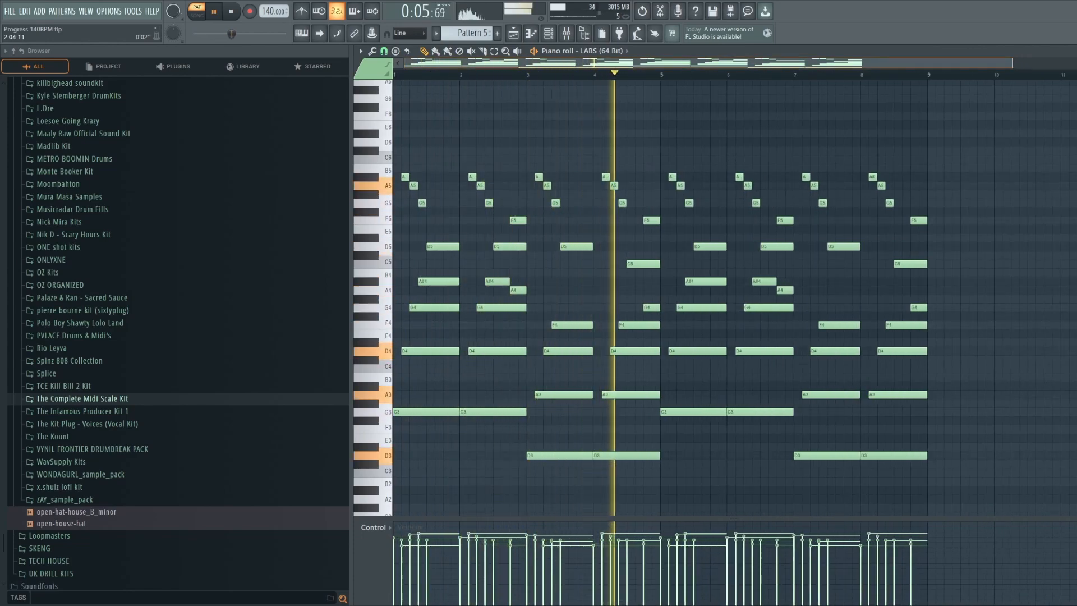
pyautogui.moveTo(455, 77); pyautogui.dragTo(455, 76)
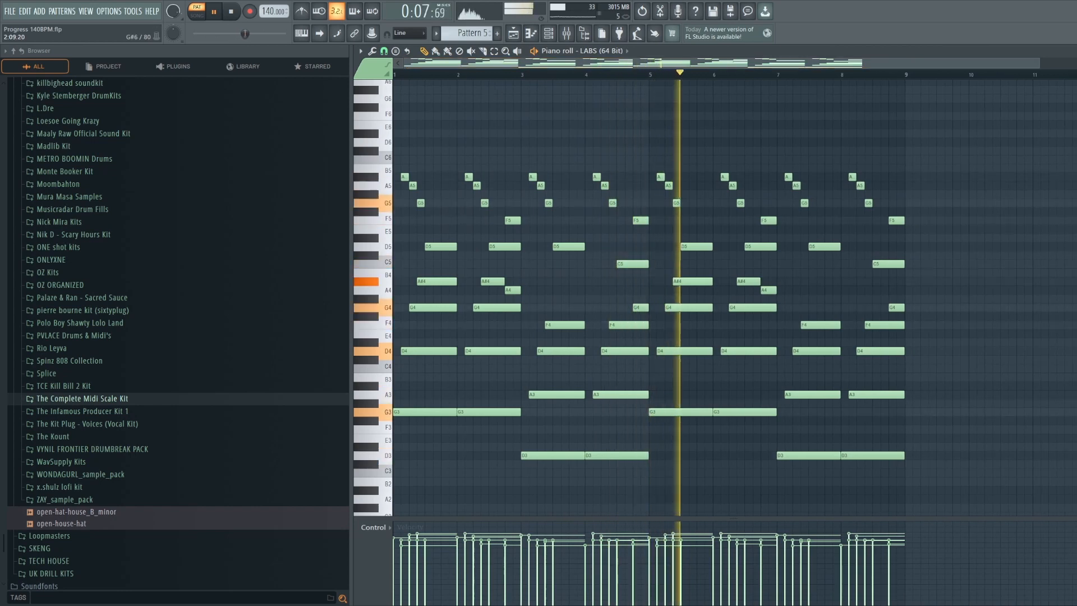
pyautogui.moveTo(1072, 64); pyautogui.dragTo(1071, 71)
pyautogui.moveTo(573, 64); pyautogui.dragTo(572, 60)
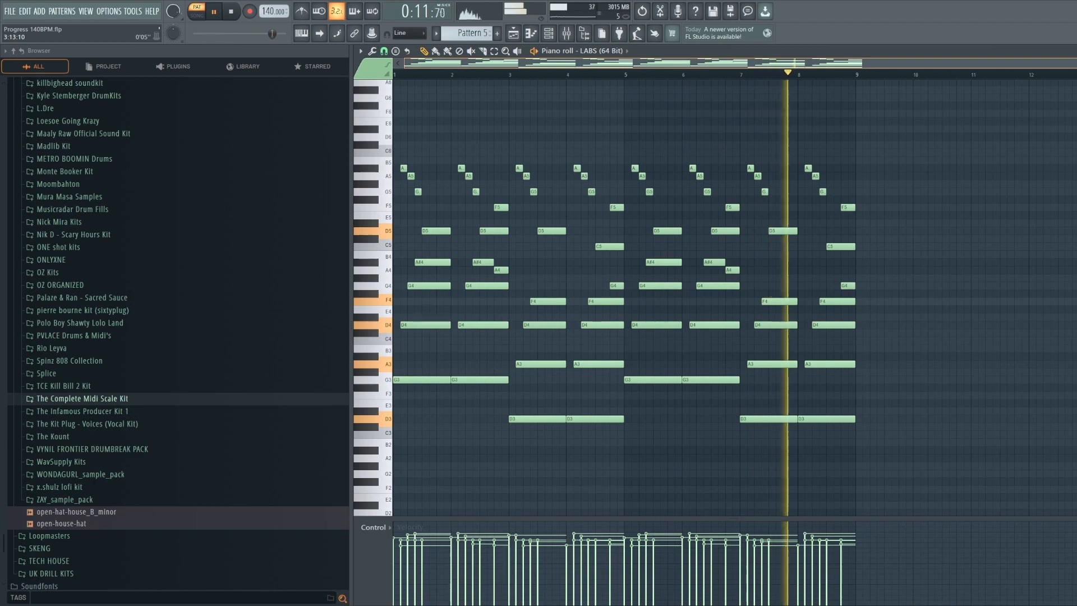
pyautogui.press('space')
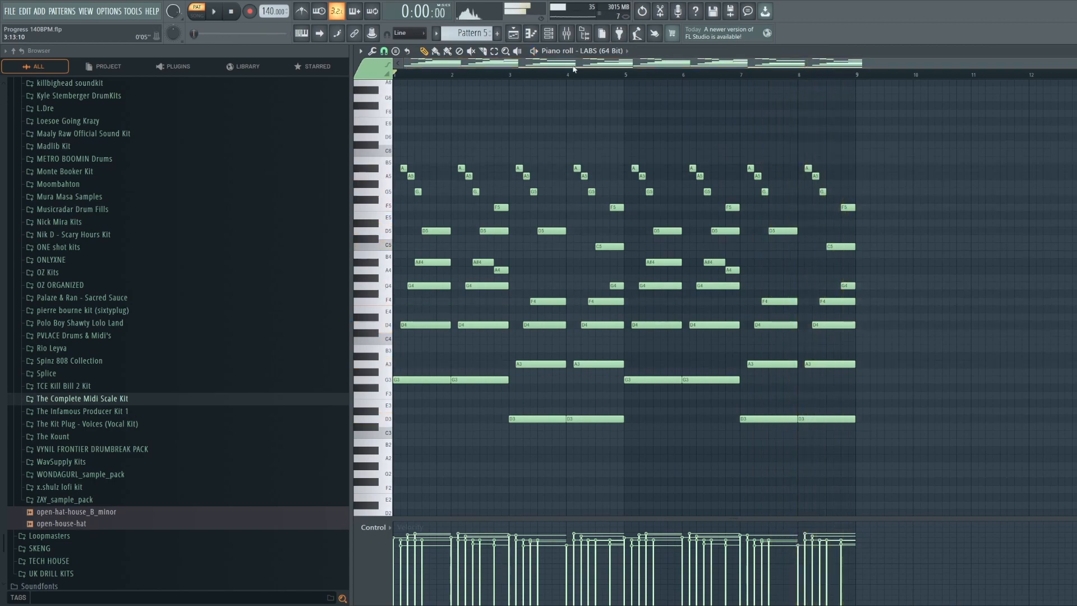
# Return to the playlist and reopen the Pattern 5 clip to view its combined chord and melody notes
pyautogui.click(514, 34)
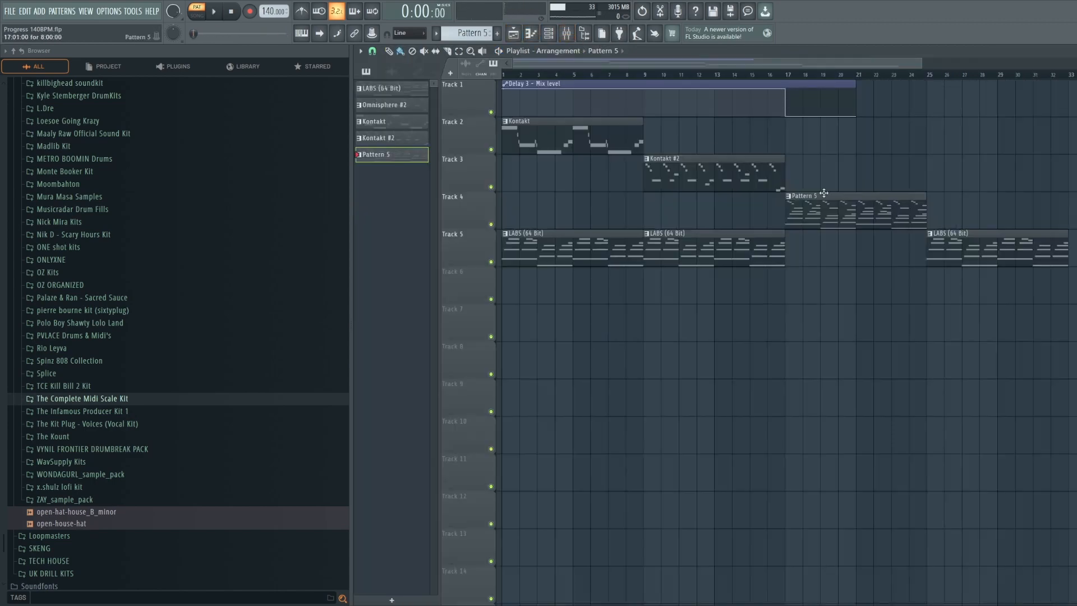
pyautogui.doubleClick(848, 200)
pyautogui.moveTo(836, 64); pyautogui.dragTo(664, 125)
pyautogui.scroll(1, 664, 125)
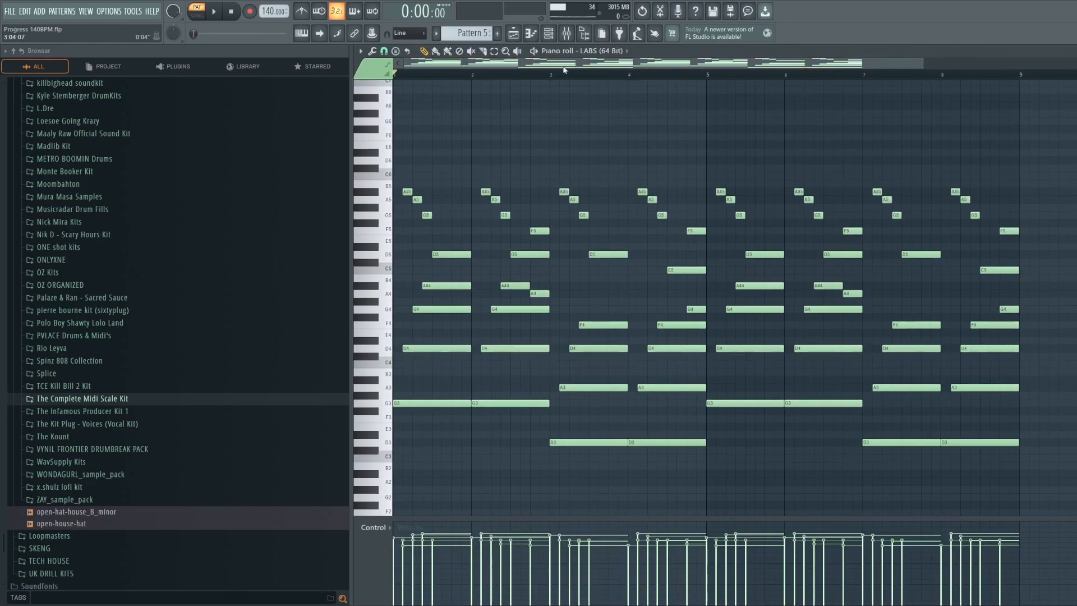
# Open the LABS (64 Bit) pattern in the piano roll and mark all of its chord notes
pyautogui.click(513, 34)
pyautogui.doubleClick(538, 97)
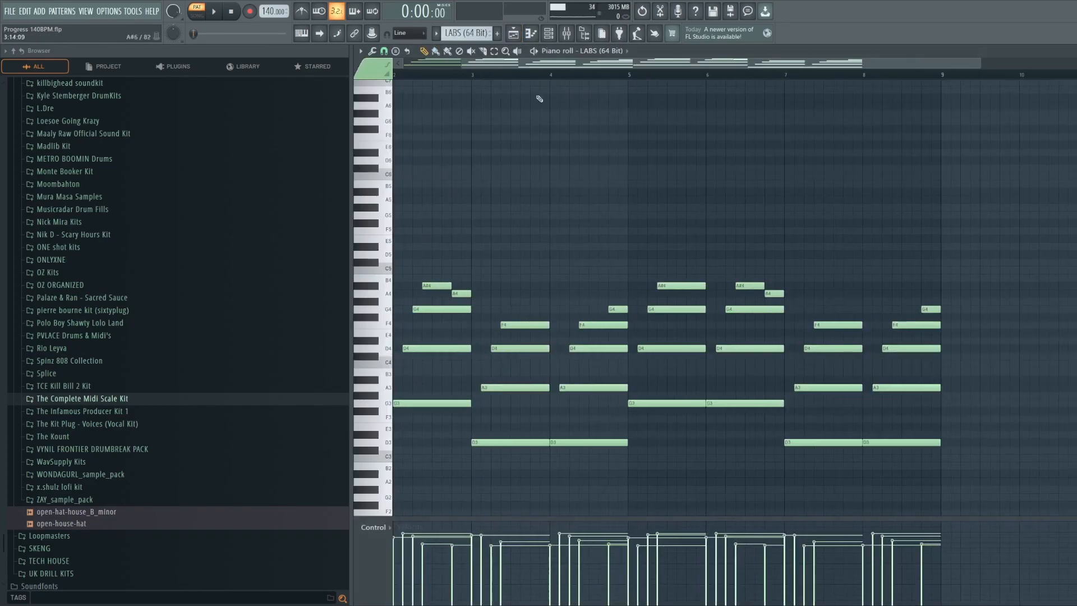
pyautogui.scroll(-1, 559, 157)
pyautogui.scroll(-2, 545, 74)
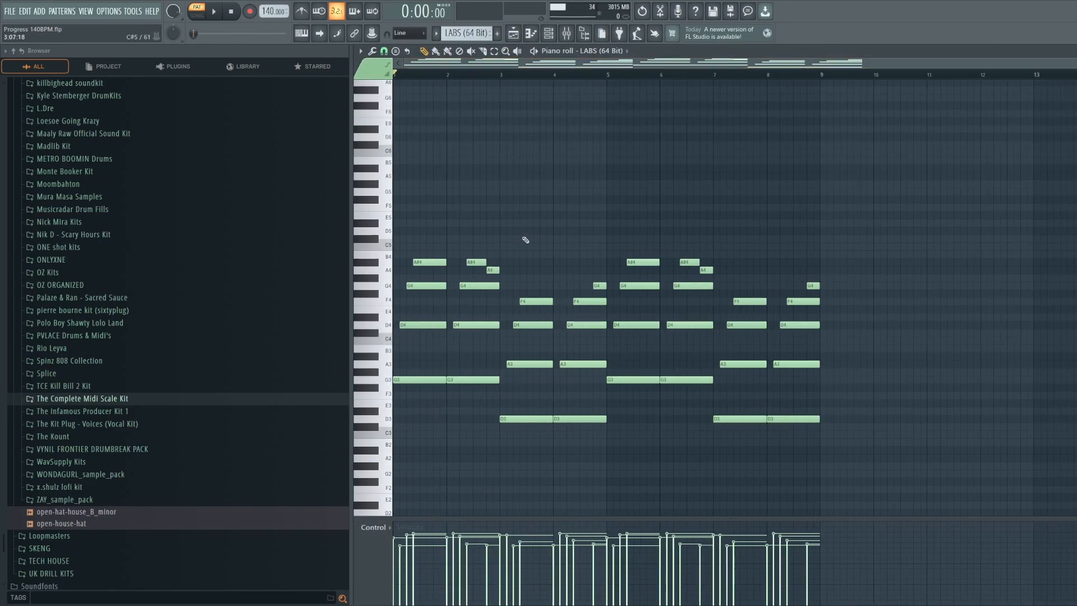
pyautogui.moveTo(992, 220); pyautogui.dragTo(393, 491)
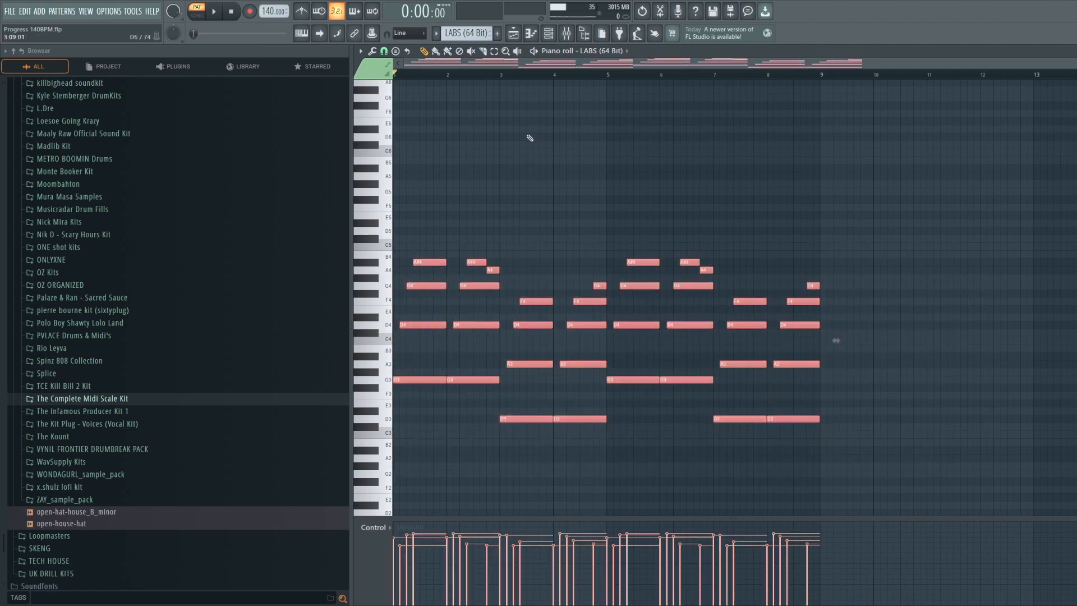
# Go back to Pattern 5 in the piano roll and mark the highest melody notes above the chords
pyautogui.click(514, 36)
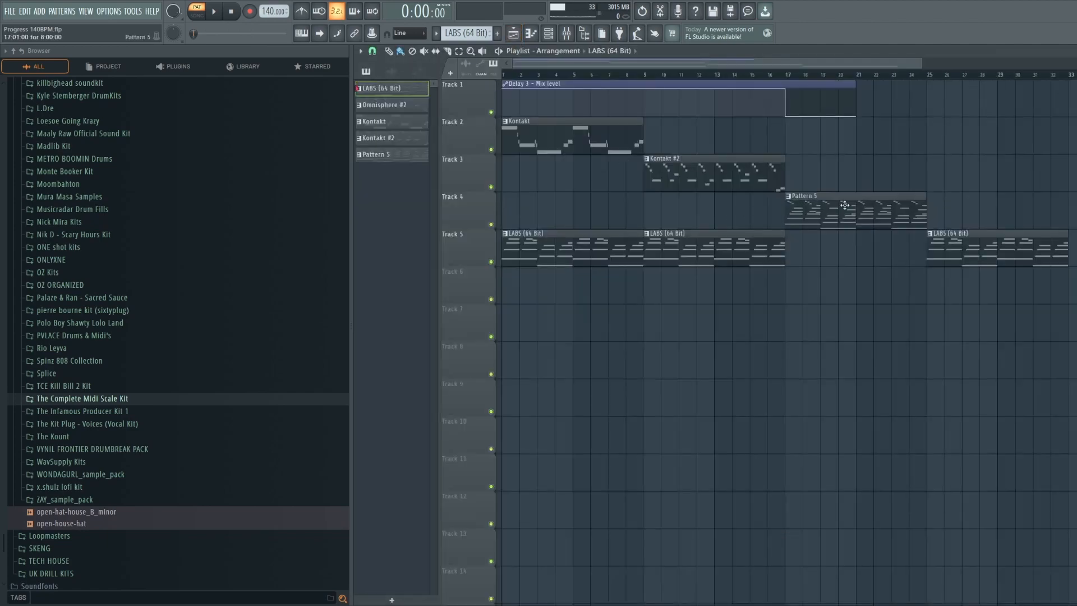
pyautogui.doubleClick(719, 186)
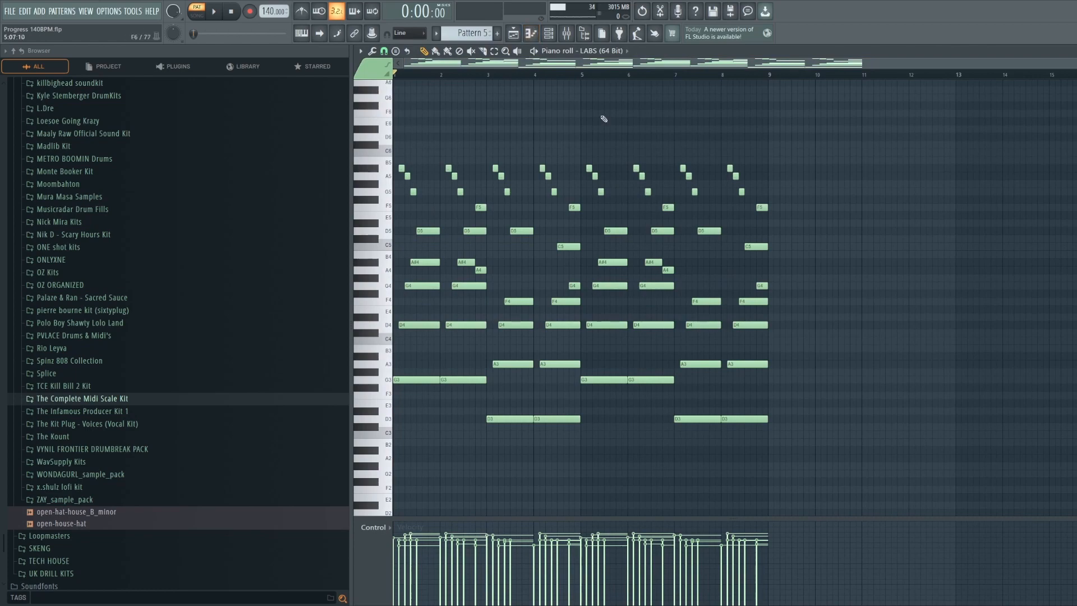
pyautogui.moveTo(841, 158); pyautogui.dragTo(332, 224)
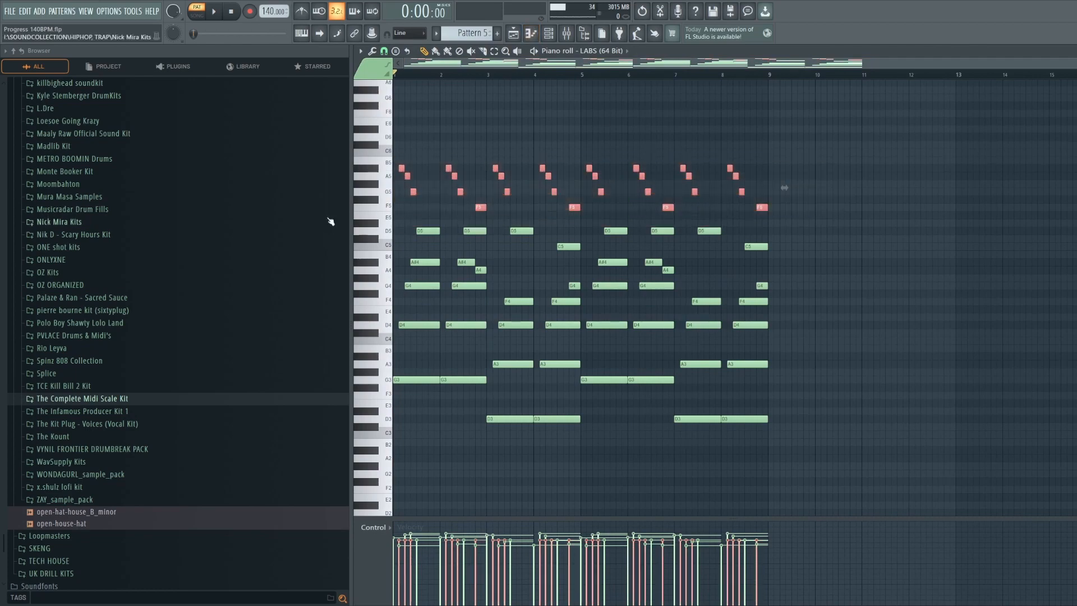
# Open the Kontakt #2 clip on Track 3 in the piano roll to view its melody notes
pyautogui.click(516, 35)
pyautogui.doubleClick(670, 180)
pyautogui.scroll(1, 613, 183)
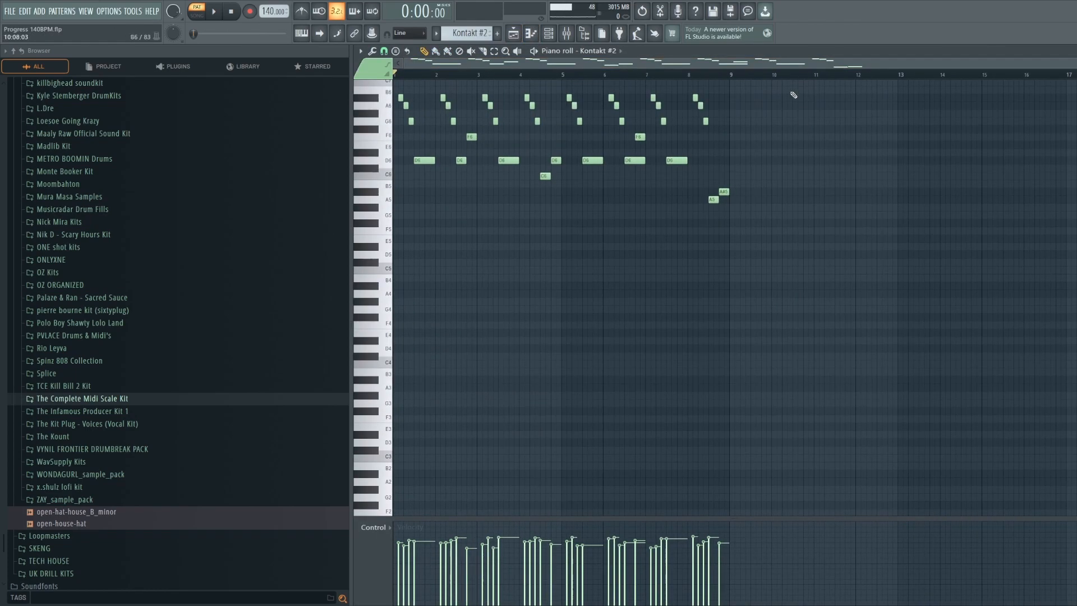
# Return to the playlist and place the playback position at bar 25, where the last LABS (64 Bit) clip starts
pyautogui.moveTo(787, 84); pyautogui.dragTo(369, 257)
pyautogui.click(513, 34)
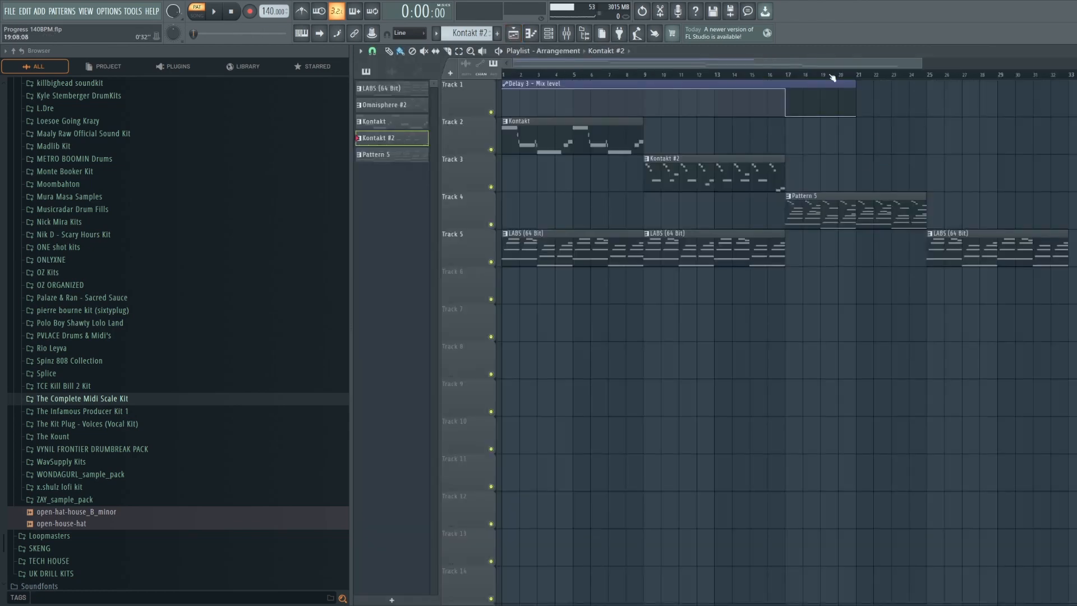
pyautogui.moveTo(921, 63); pyautogui.dragTo(978, 64)
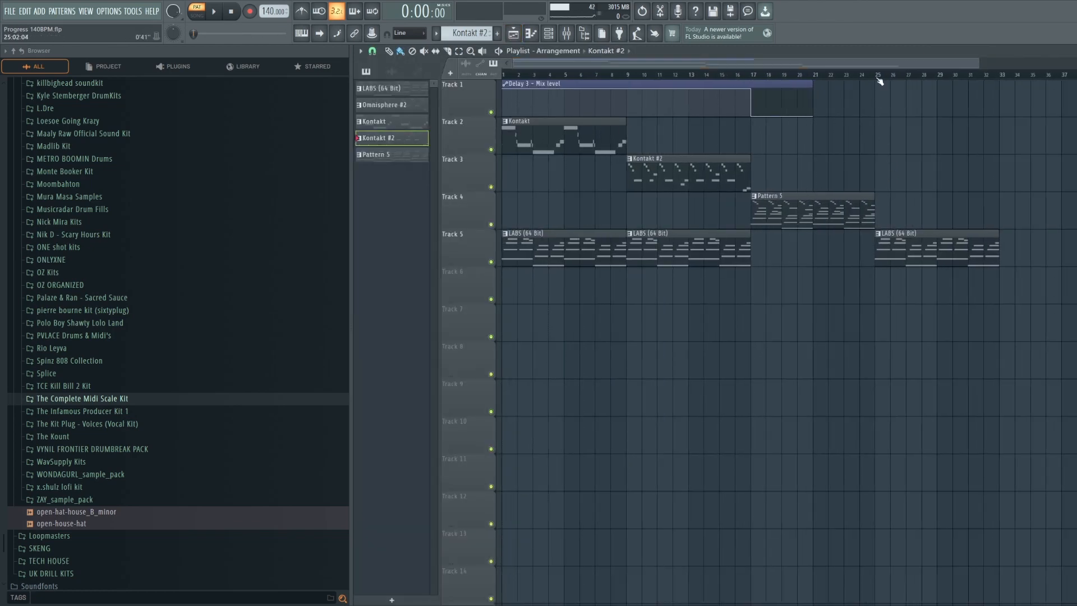
pyautogui.moveTo(979, 63); pyautogui.dragTo(923, 75)
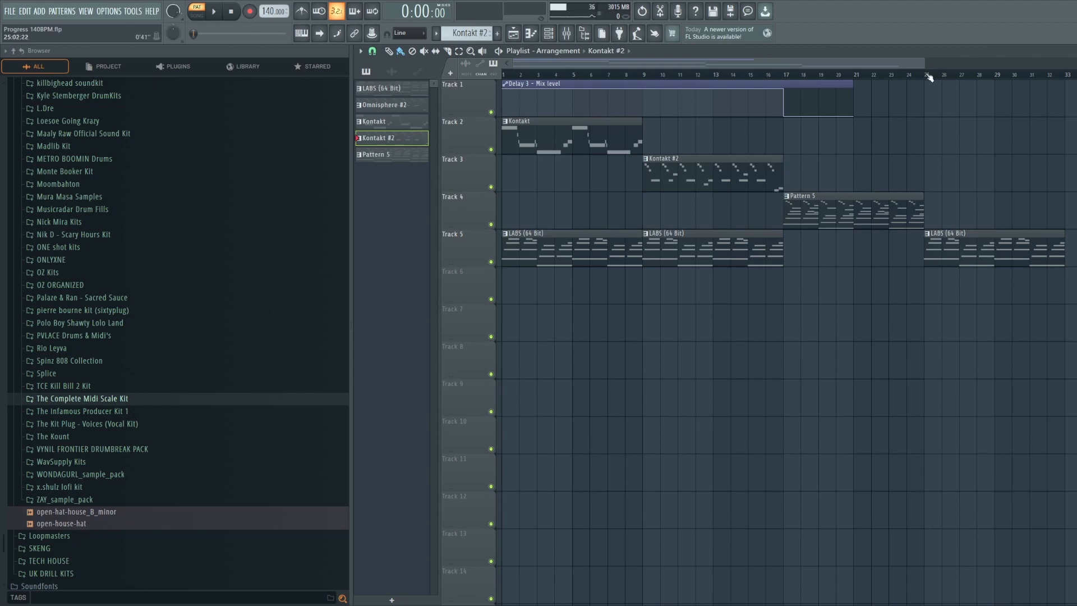
pyautogui.click(928, 75)
# Mark the first two LABS (64 Bit) clips on Track 5 to point out the chords, and clear the selection
pyautogui.moveTo(917, 64)
pyautogui.mouseDown()
pyautogui.moveTo(972, 63)
pyautogui.moveTo(905, 64)
pyautogui.mouseUp()
pyautogui.moveTo(773, 261); pyautogui.dragTo(556, 272)
pyautogui.scroll(-3, 674, 65)
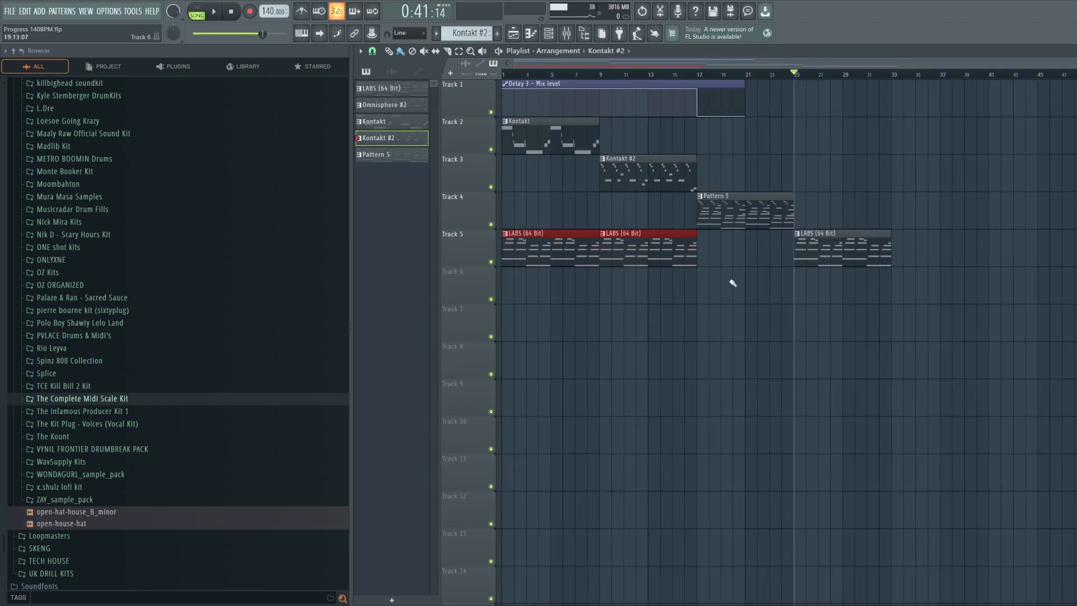
pyautogui.click(851, 140)
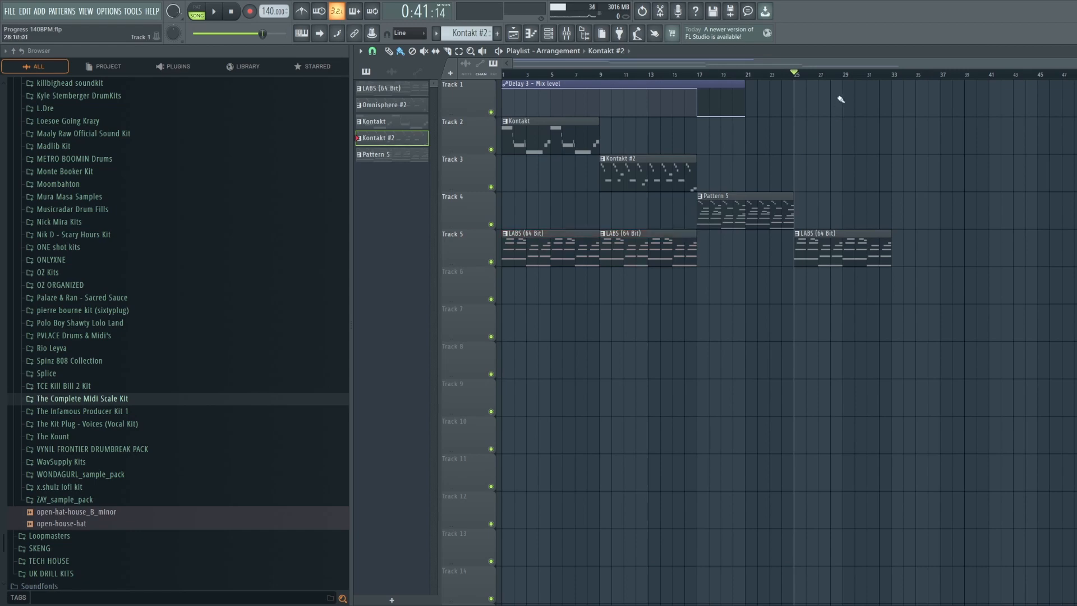
# Play the song from bar 25 while viewing the LABS (64 Bit) chord notes in the piano roll, and stop playback
pyautogui.press('space')
pyautogui.doubleClick(501, 247)
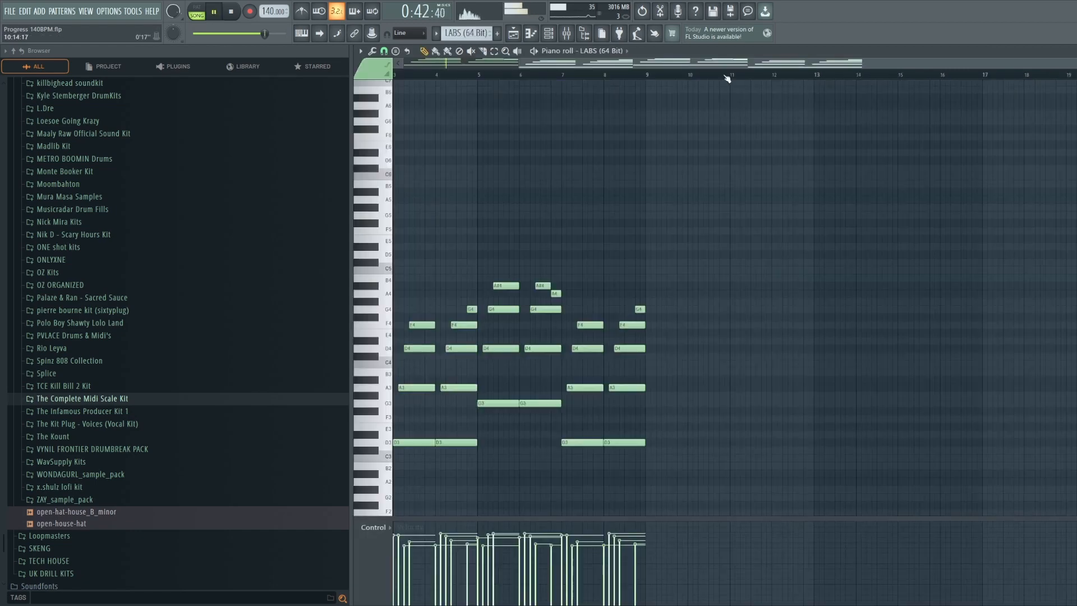
pyautogui.scroll(-3, 741, 149)
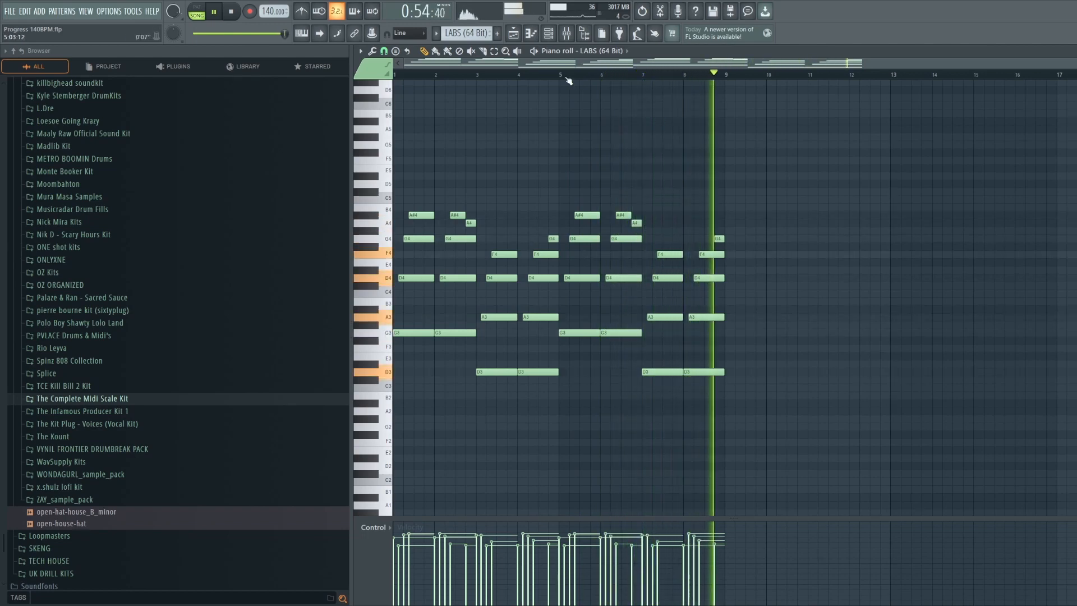
pyautogui.press('space')
# Open the LABS (64 Bit) instrument from the channel rack to view its Soft Piano preset, and close it
pyautogui.click(514, 33)
pyautogui.scroll(2, 553, 224)
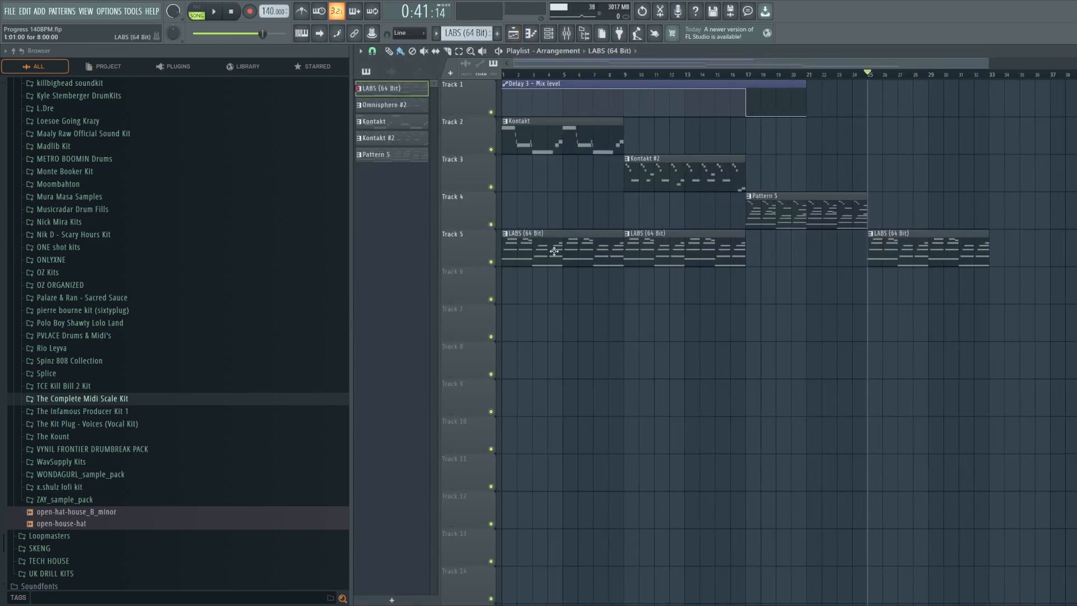
pyautogui.doubleClick(552, 246)
pyautogui.click(549, 34)
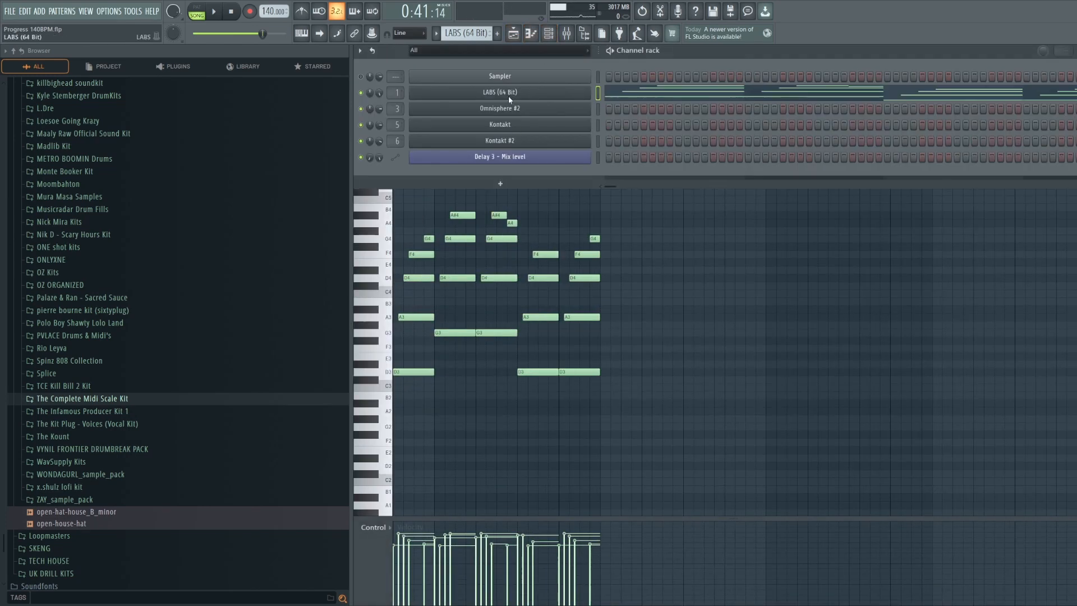
pyautogui.click(509, 95)
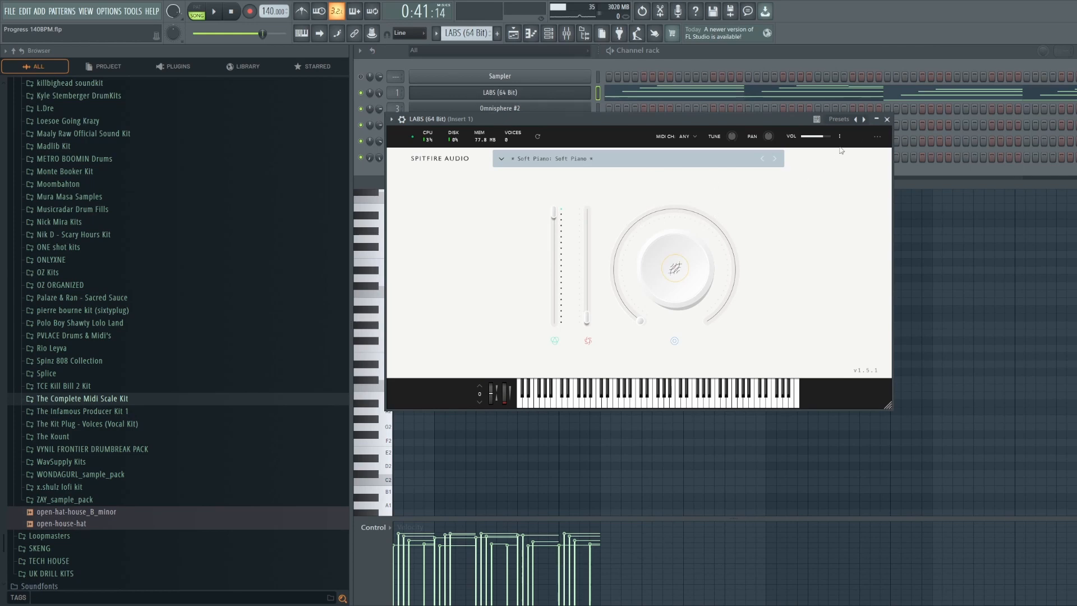
pyautogui.click(887, 120)
pyautogui.press('F6')
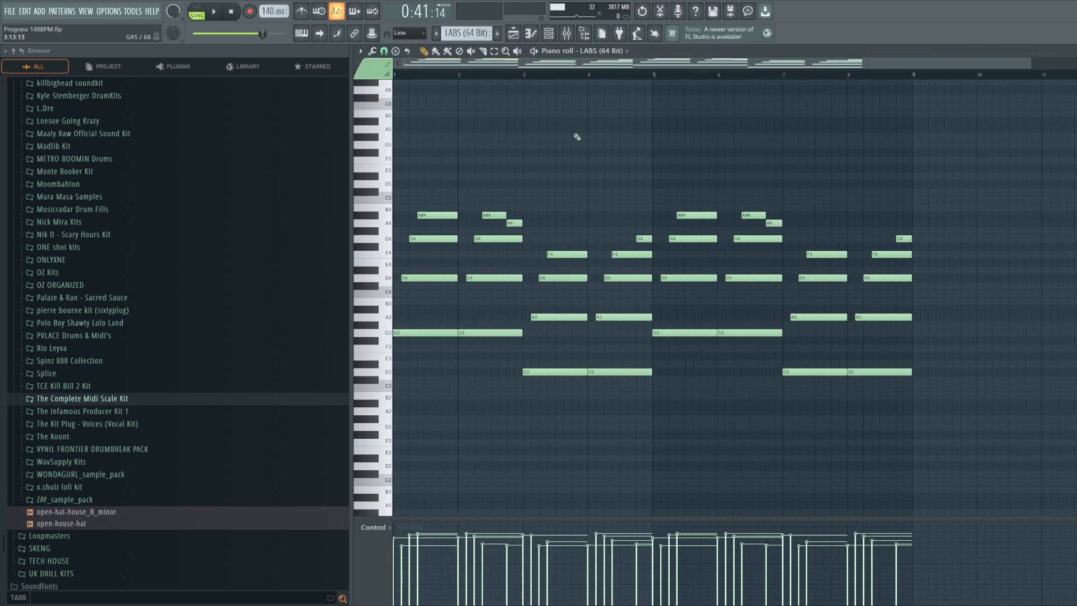
# Open the CLA-3A Stereo compressor on the Master mixer track to view its settings, and close it
pyautogui.click(567, 33)
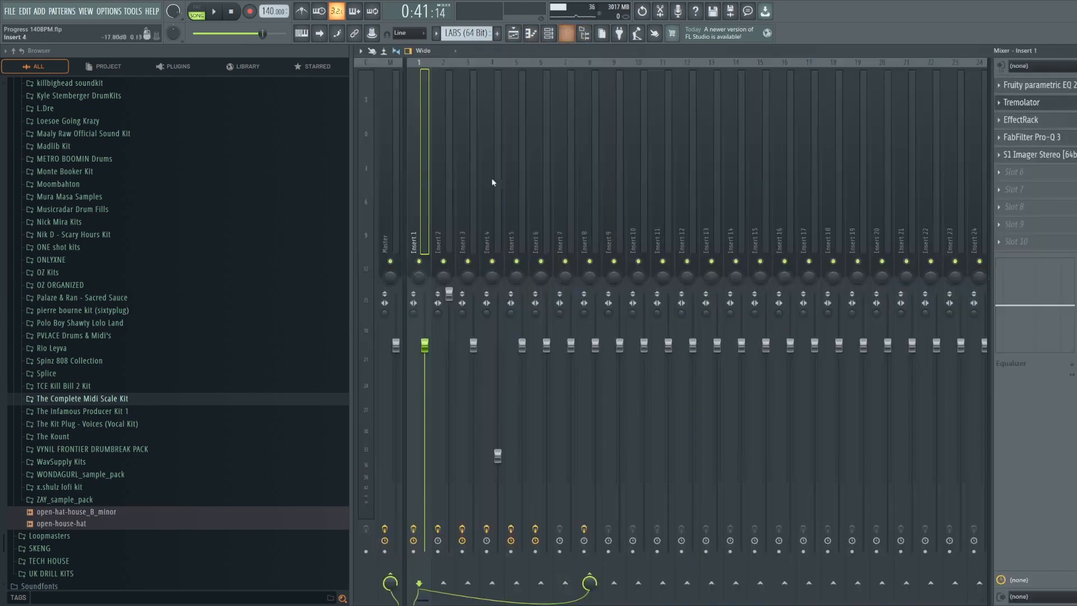
pyautogui.click(387, 210)
pyautogui.click(1044, 86)
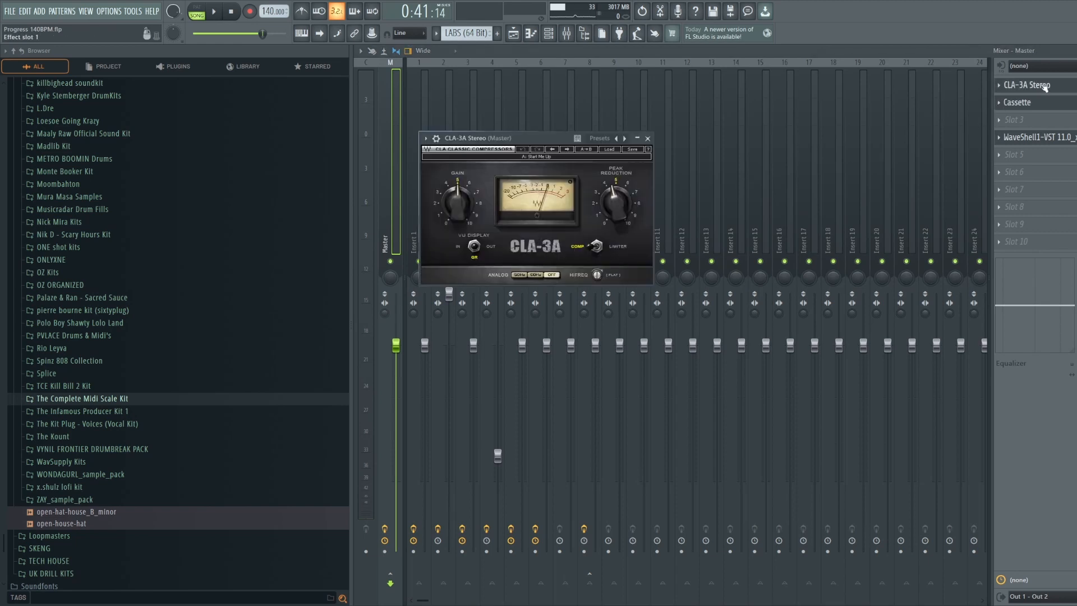
pyautogui.moveTo(509, 142); pyautogui.dragTo(522, 141)
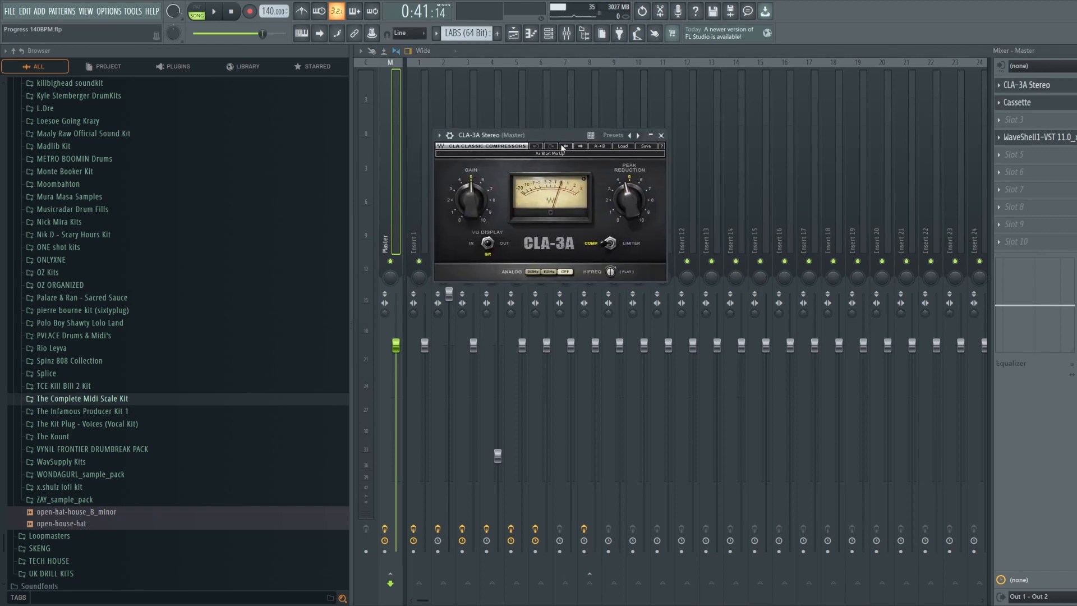
pyautogui.click(663, 136)
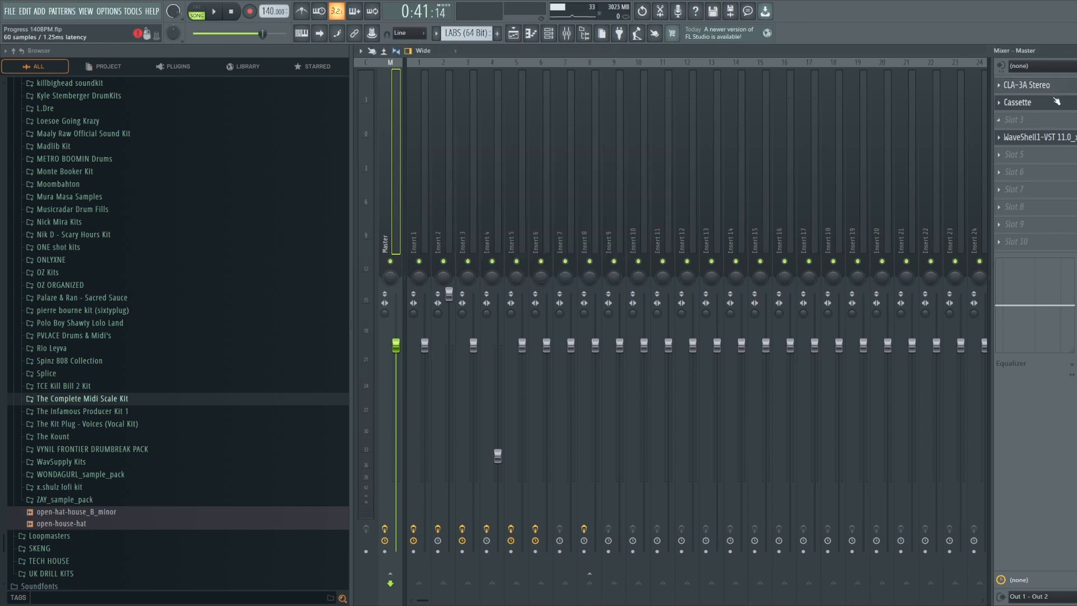
# Inspect the Cassette effect's settings on the Master mixer track, and close its window
pyautogui.click(1035, 105)
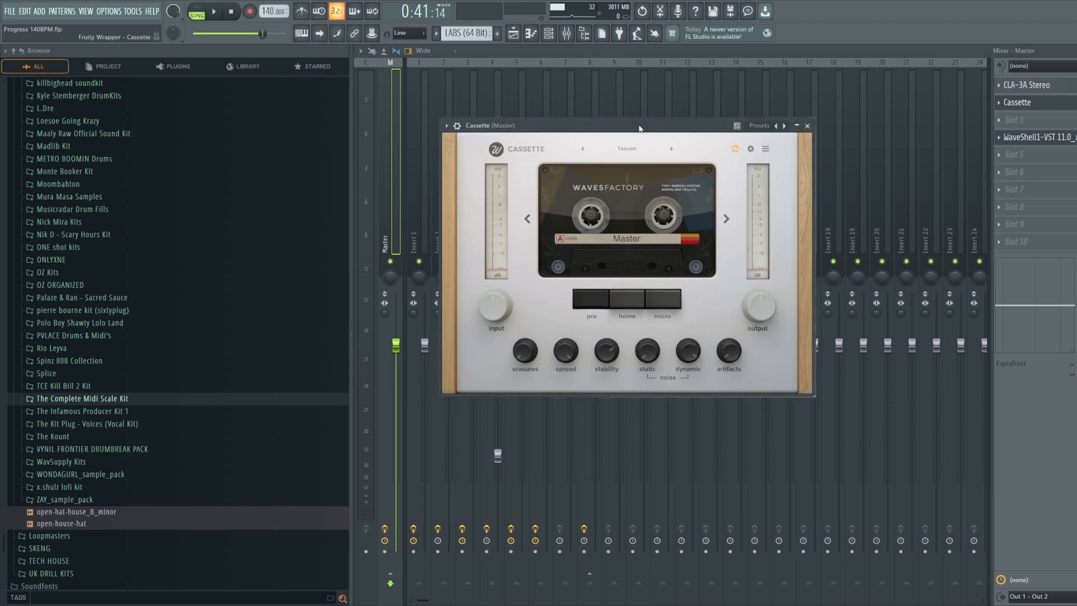
pyautogui.moveTo(639, 123); pyautogui.dragTo(620, 128)
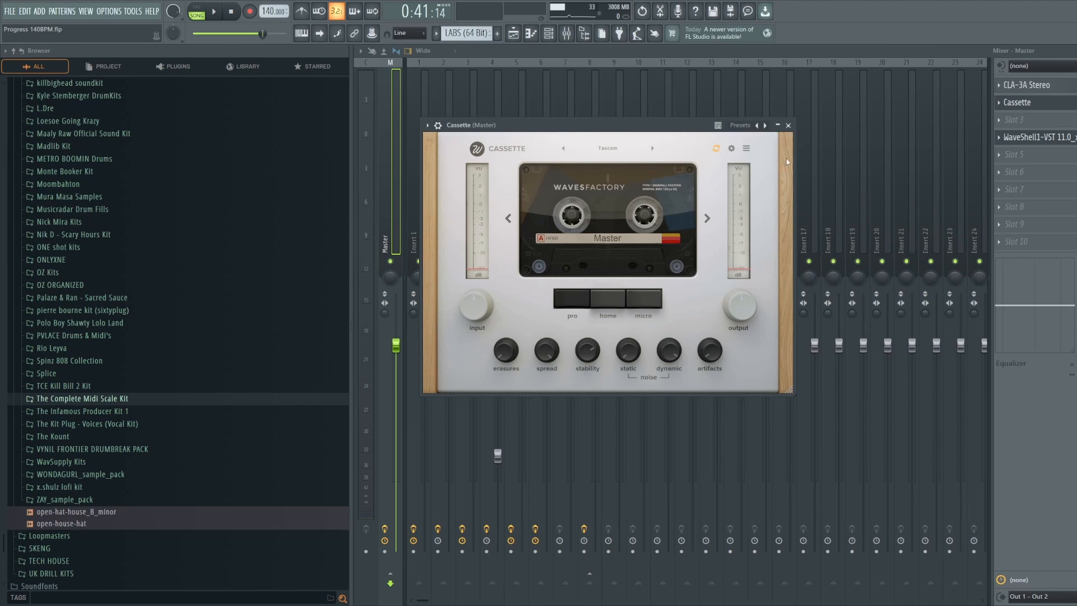
pyautogui.click(789, 125)
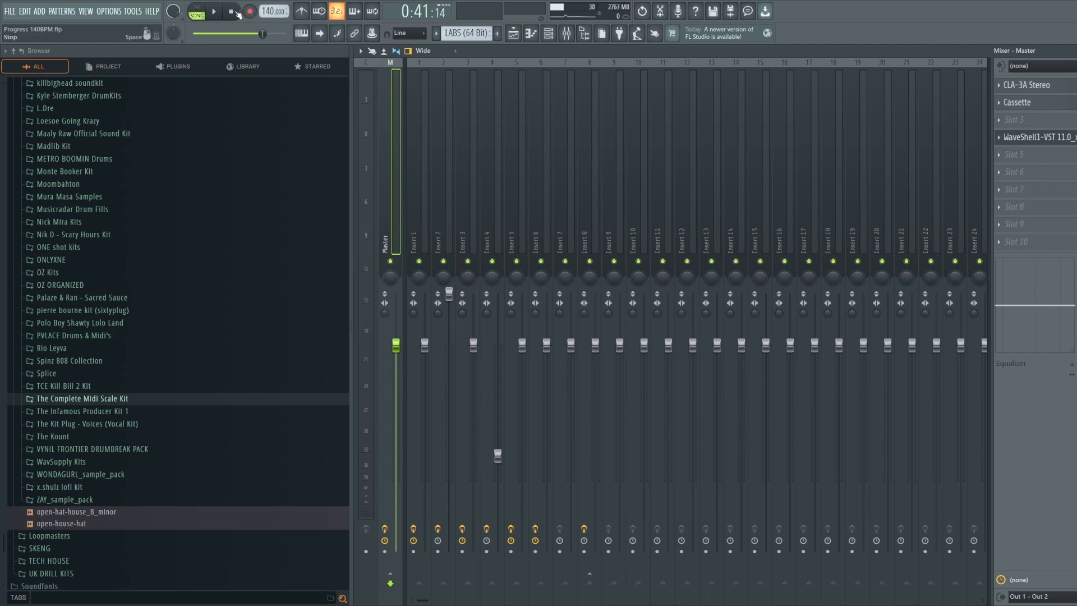
# Play the song briefly with the mixer in view, and inspect the SoundShifter effect in the Master track's fourth slot
pyautogui.press('space')
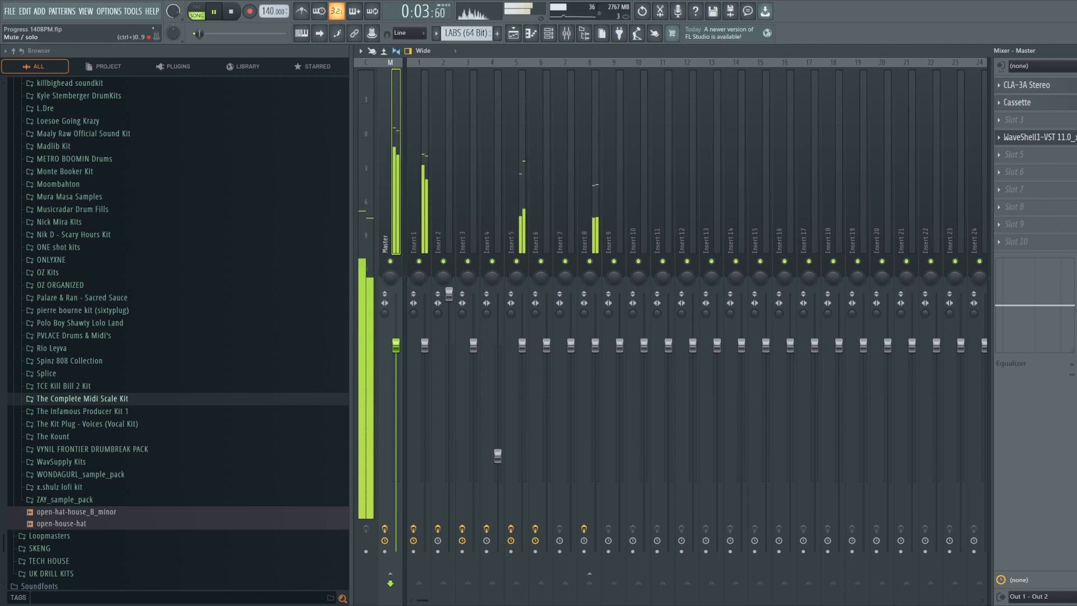
pyautogui.press('space')
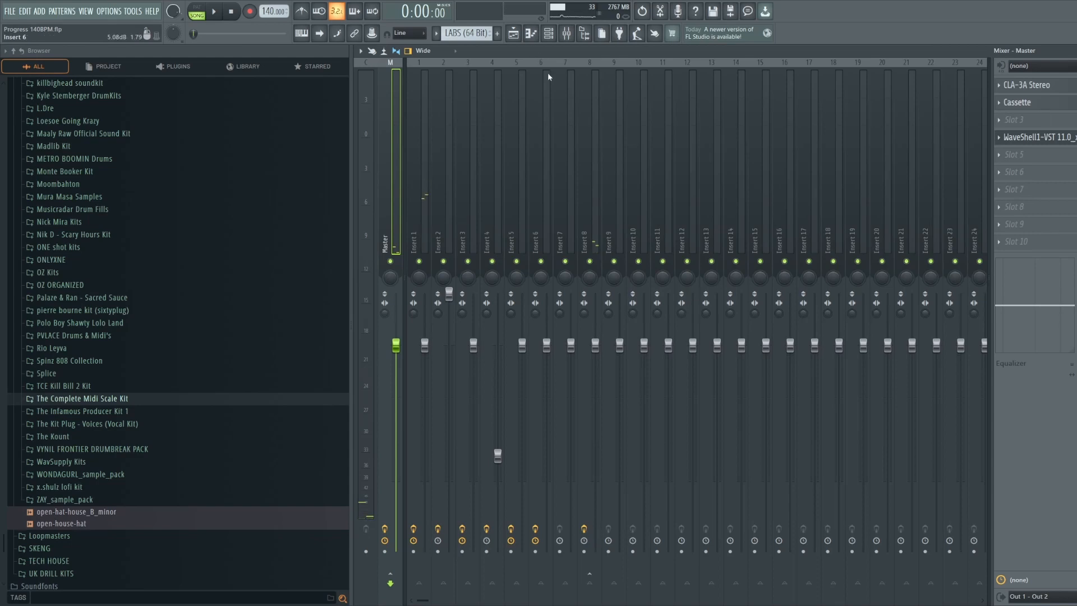
pyautogui.click(1046, 138)
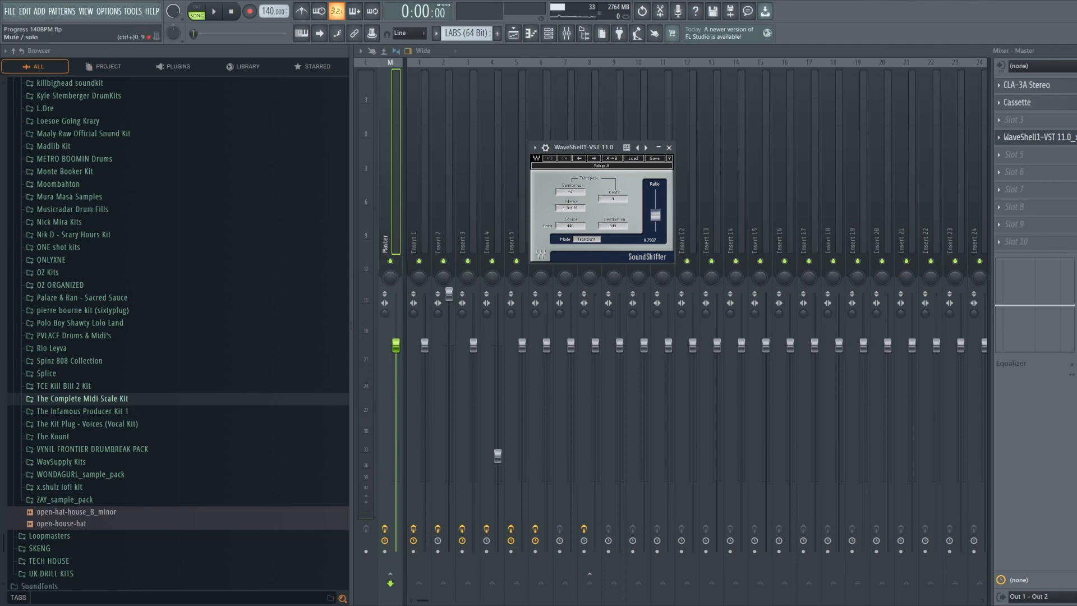
pyautogui.click(669, 147)
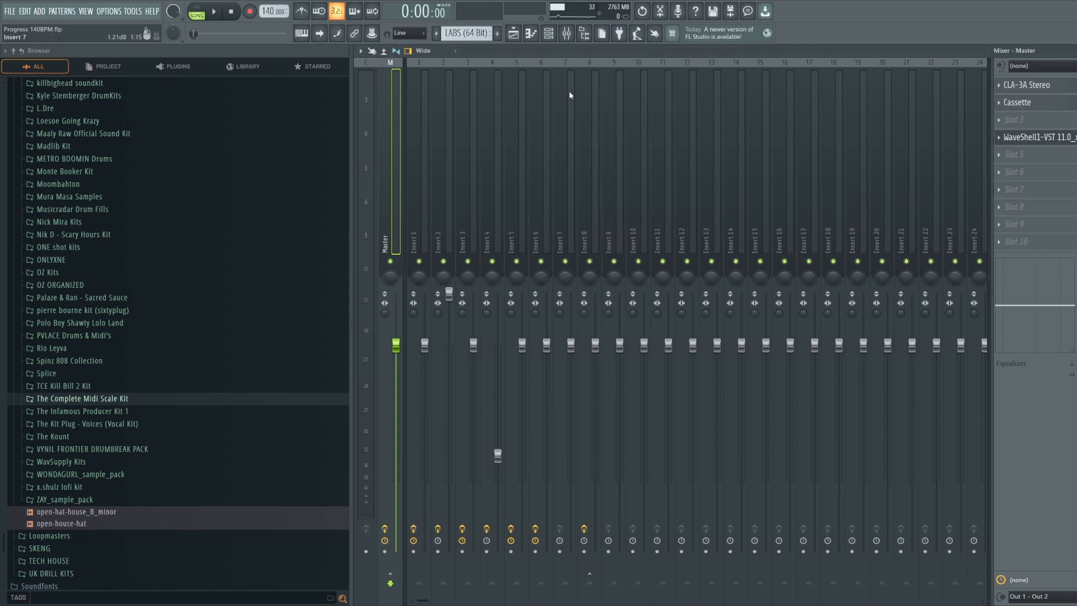
# Return to the playlist and play the arrangement from the start into the Kontakt #2 section, and stop playback
pyautogui.click(514, 34)
pyautogui.scroll(-1, 522, 62)
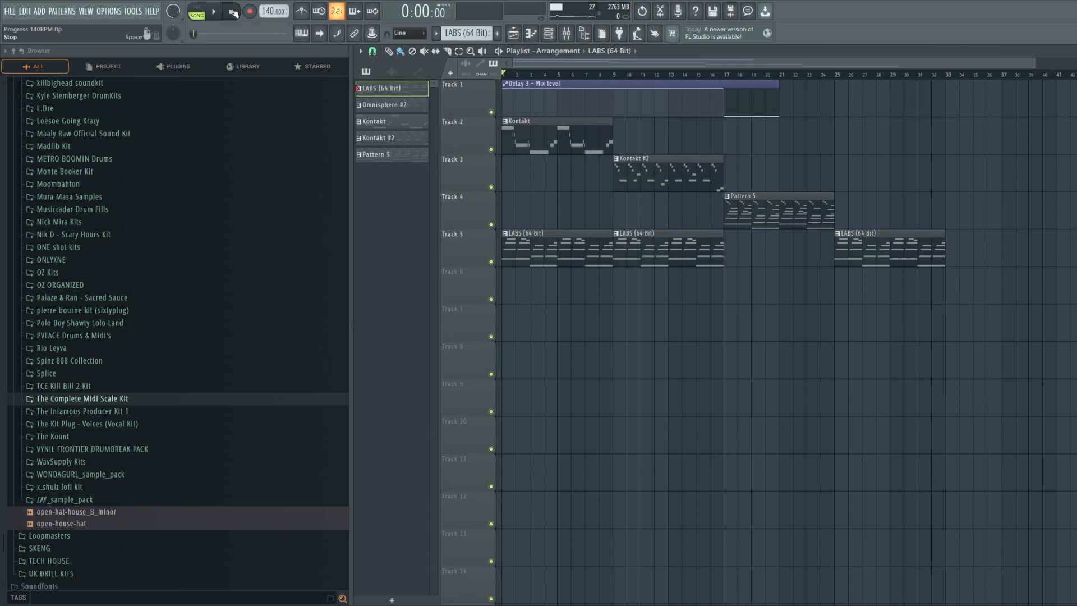
pyautogui.scroll(1, 558, 64)
pyautogui.press('space')
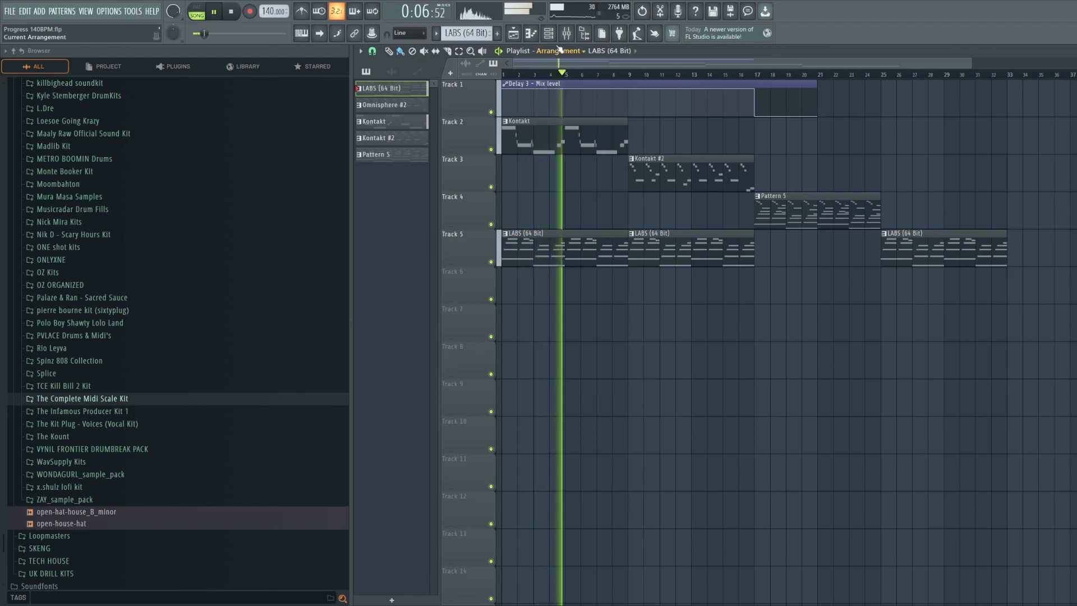
pyautogui.moveTo(972, 63); pyautogui.dragTo(908, 63)
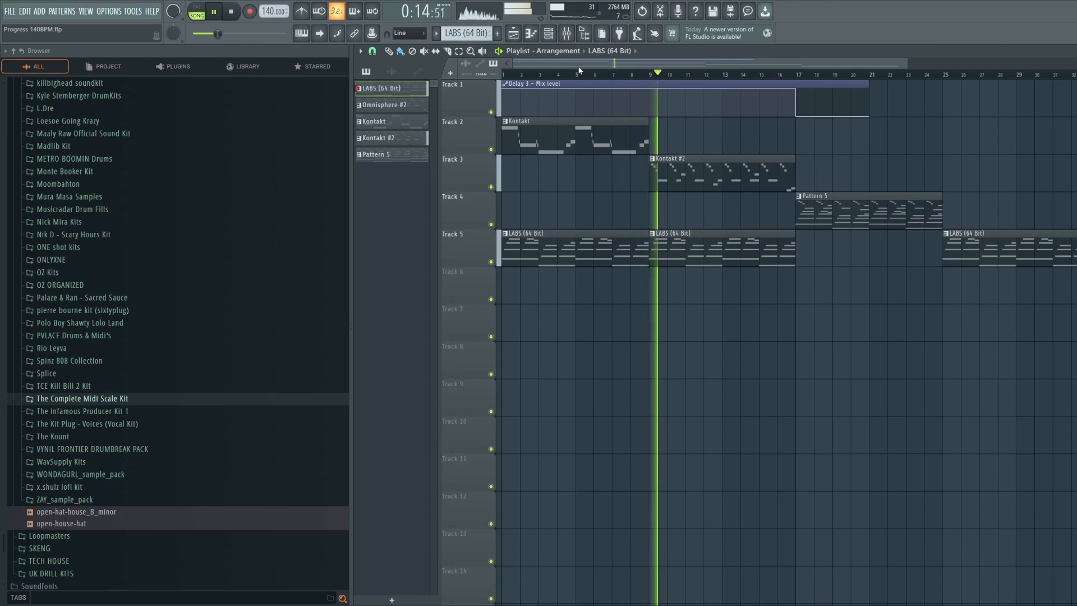
pyautogui.press('space')
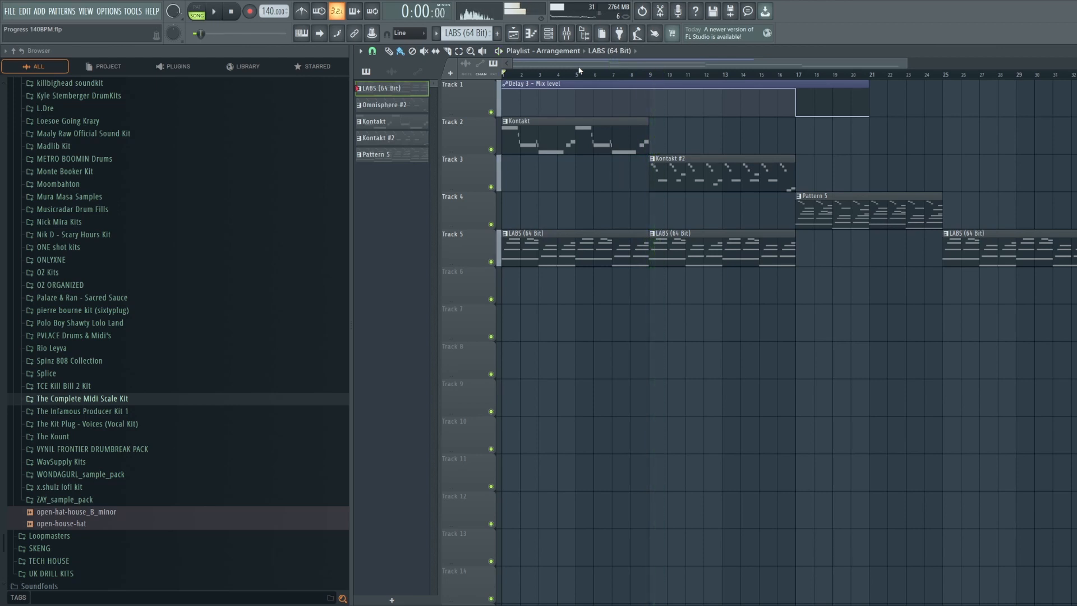
# Reopen the SoundShifter effect on the Master mixer track to review its transpose settings
pyautogui.click(568, 35)
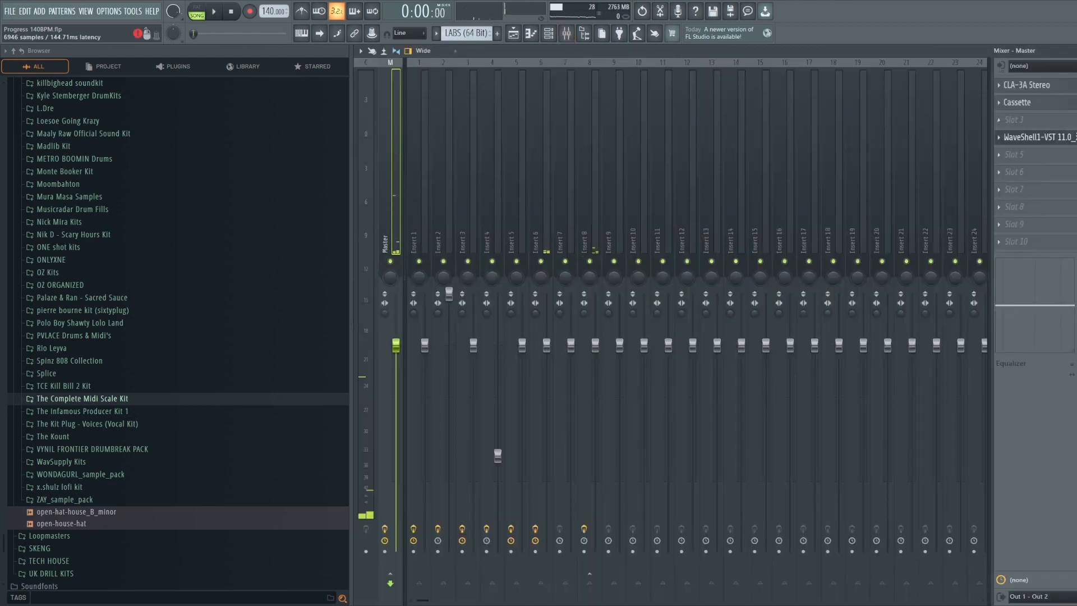
pyautogui.click(1057, 142)
pyautogui.moveTo(582, 153)
pyautogui.mouseDown()
pyautogui.moveTo(490, 99)
pyautogui.moveTo(586, 141)
pyautogui.mouseUp()
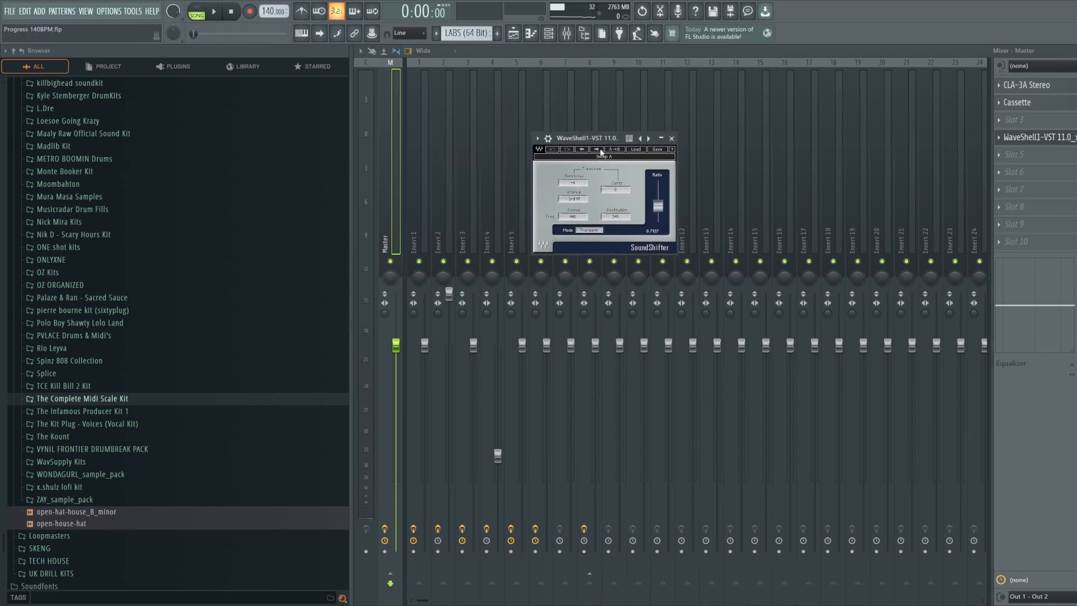
# Go back to the playlist and mark the melody and chord clips across the arrangement, clearing the selection at the end
pyautogui.click(514, 33)
pyautogui.moveTo(1027, 64); pyautogui.dragTo(1005, 63)
pyautogui.moveTo(951, 151); pyautogui.dragTo(523, 352)
pyautogui.keyDown('ctrl'); pyautogui.click(679, 367); pyautogui.keyUp('ctrl')
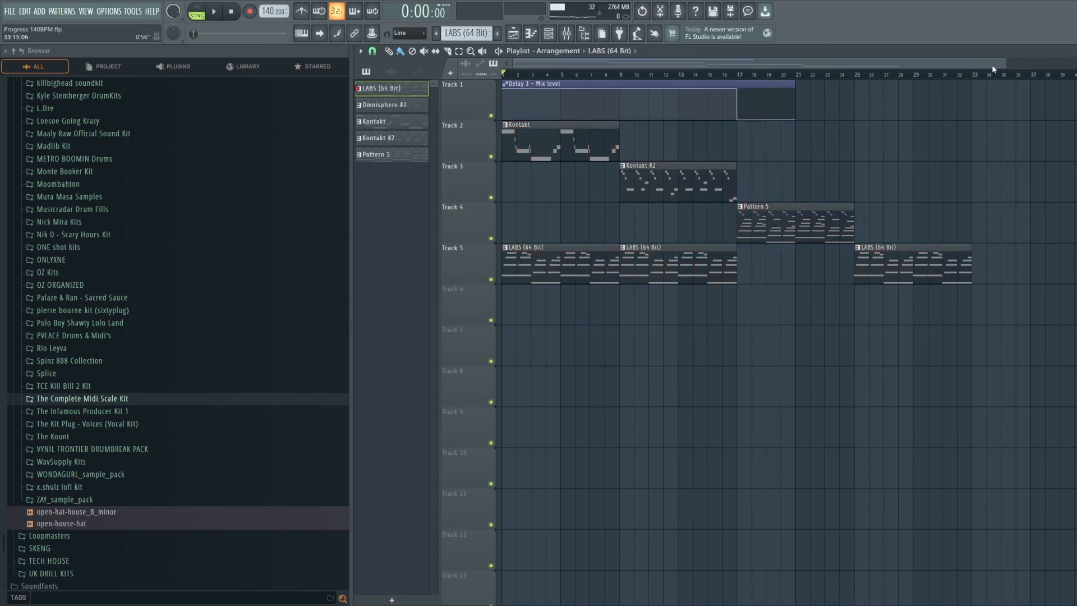
pyautogui.moveTo(1006, 63); pyautogui.dragTo(987, 65)
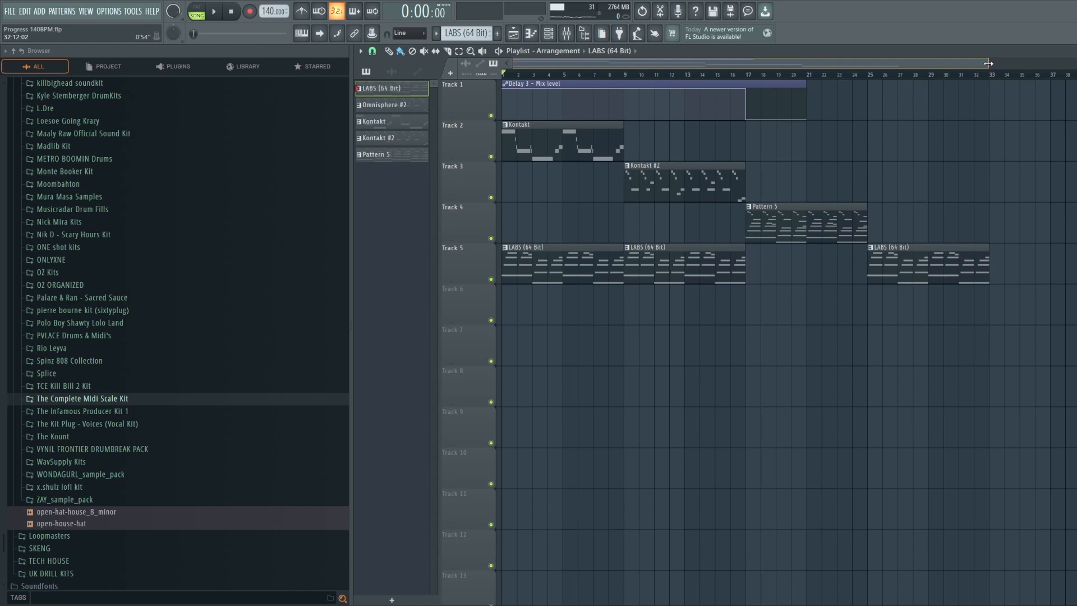
pyautogui.moveTo(988, 64); pyautogui.dragTo(990, 64)
pyautogui.scroll(-1, 890, 67)
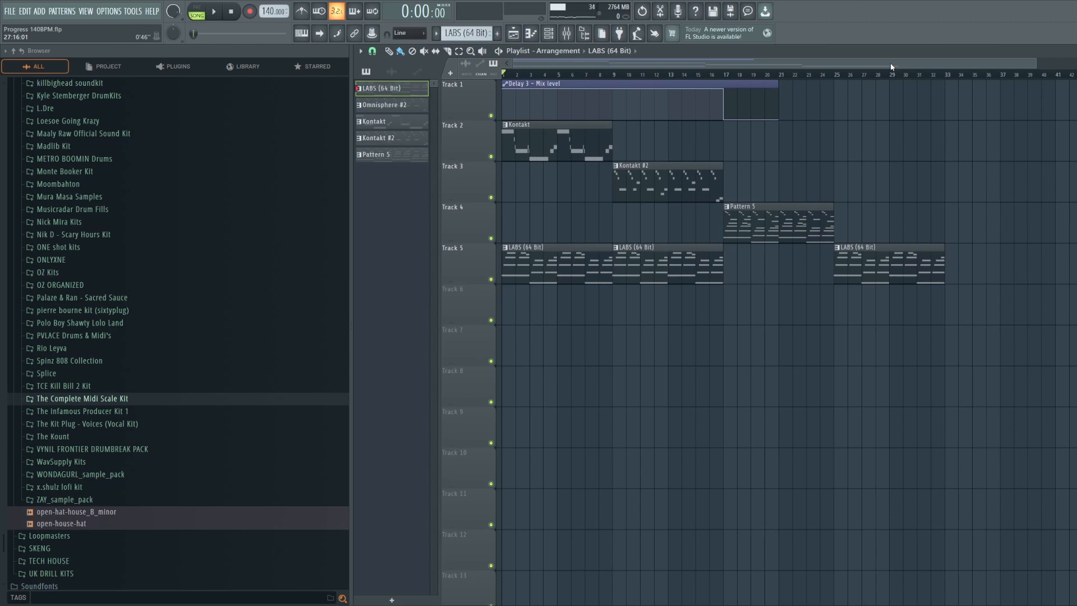
pyautogui.moveTo(1035, 64); pyautogui.dragTo(989, 67)
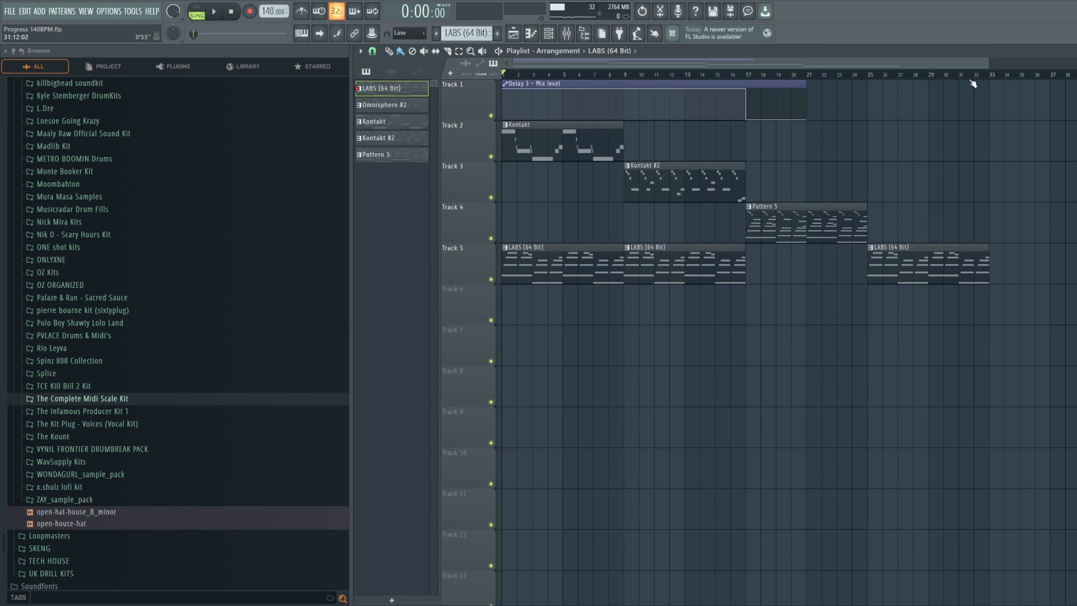